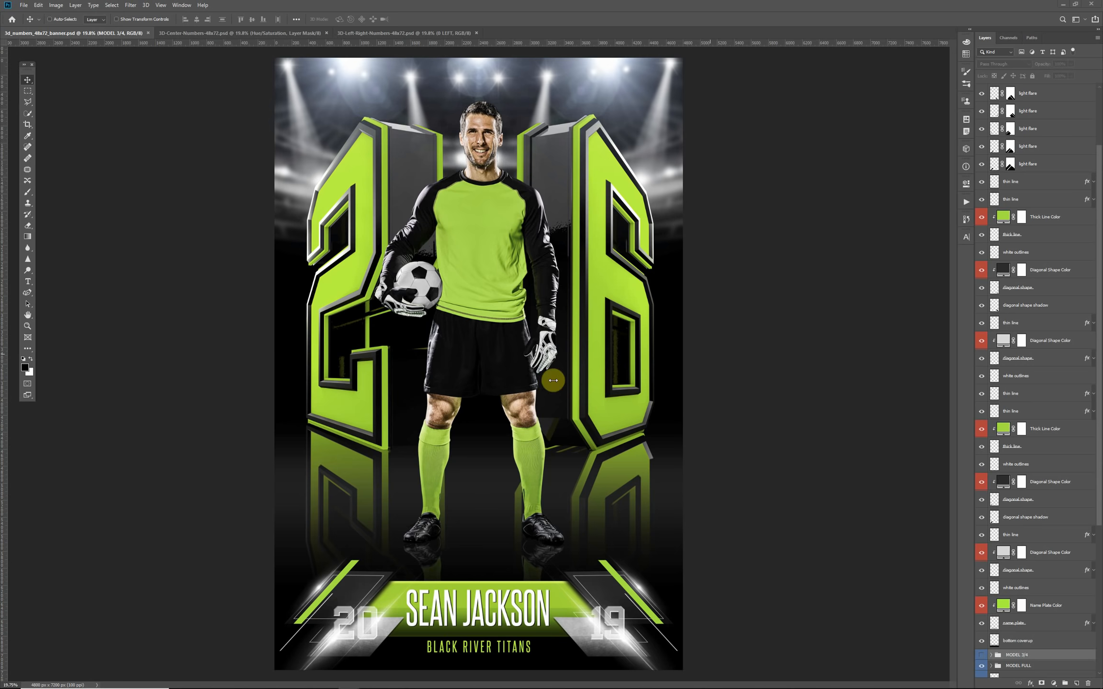
# - Hide the MODEL FULL group so the player photo is removed from the banner view
pyautogui.scroll(-5, 1007, 392)
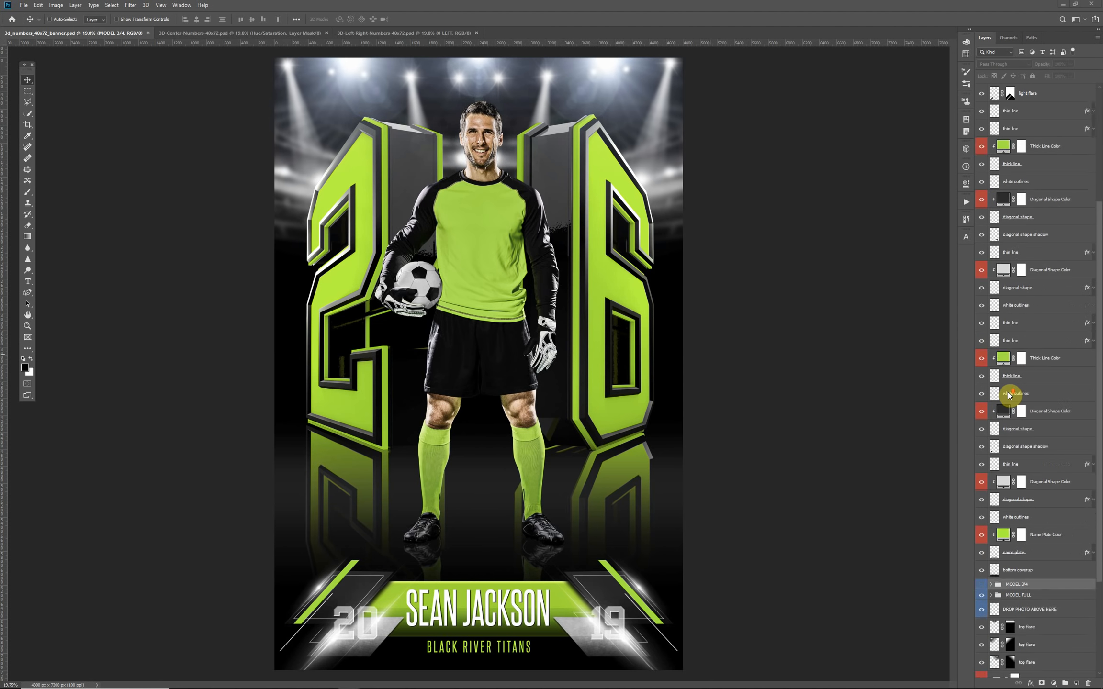
pyautogui.scroll(-2, 1008, 394)
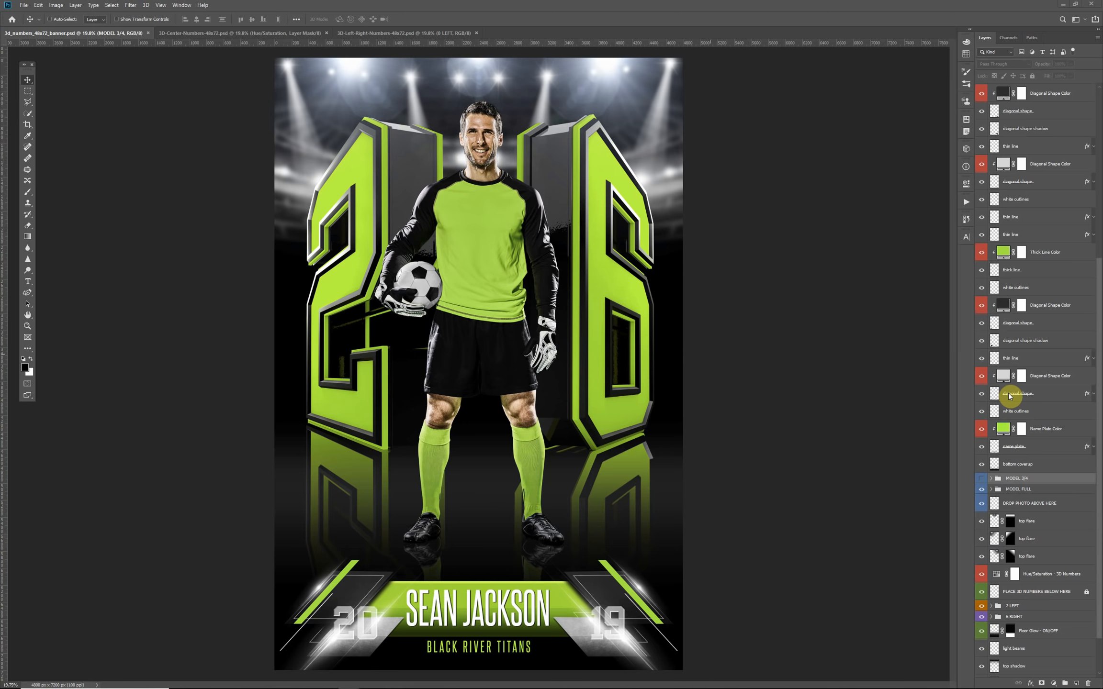
pyautogui.click(983, 492)
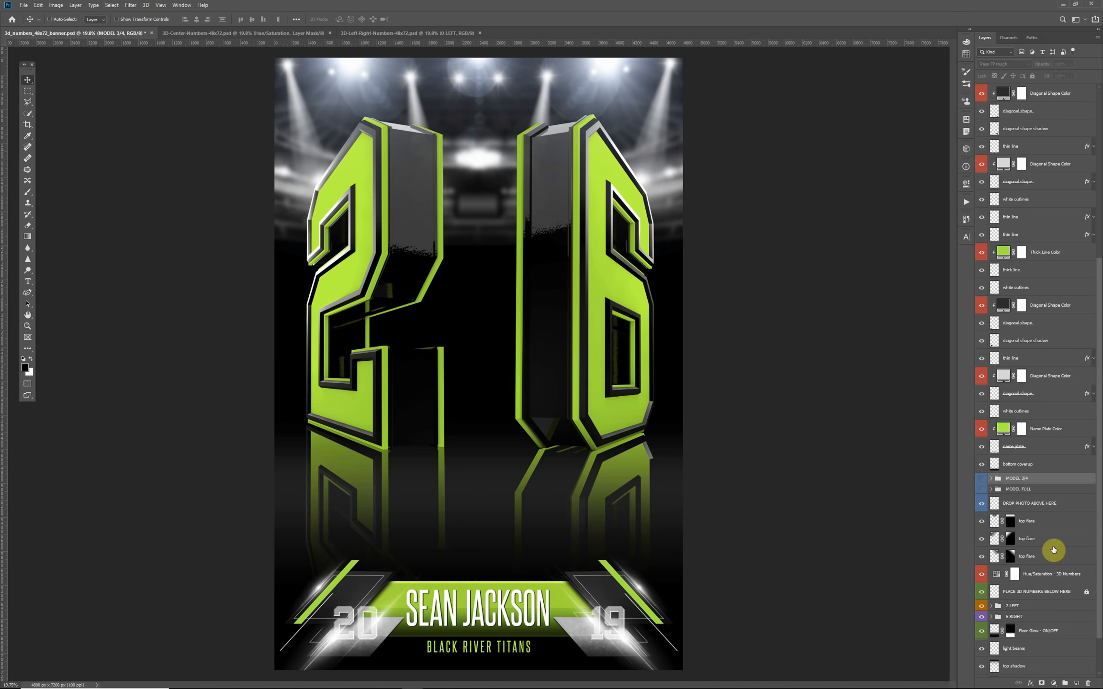
# - Toggle the visibility of the Stadium Background 1 layer to compare the two stadium backgrounds
pyautogui.scroll(-2, 1022, 547)
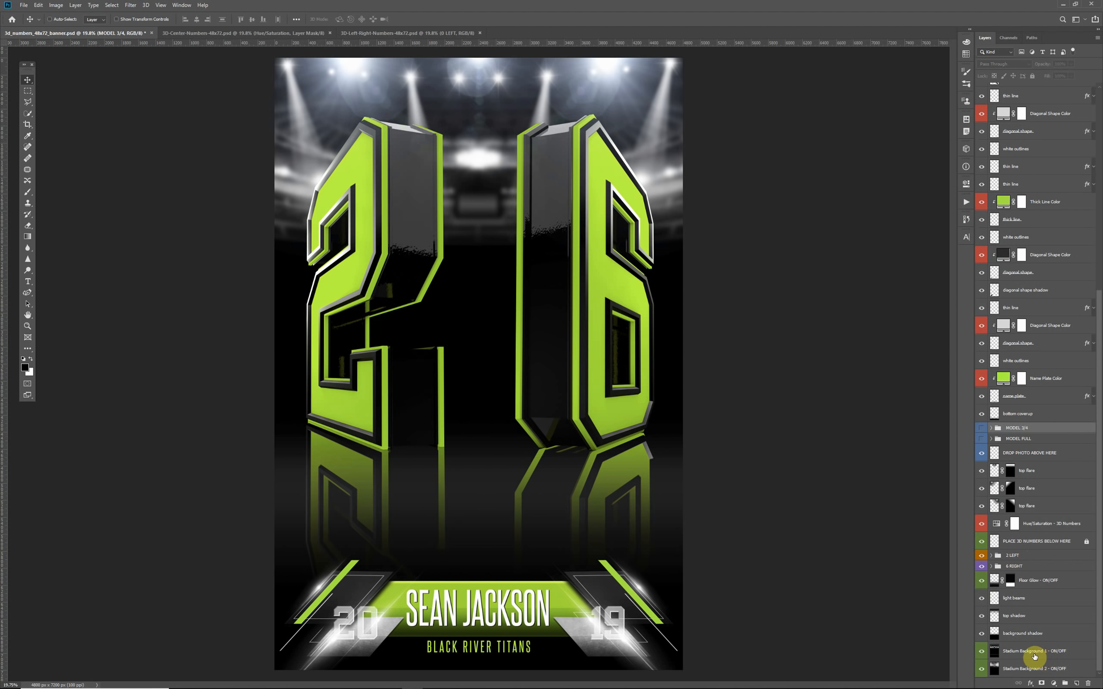
pyautogui.click(980, 653)
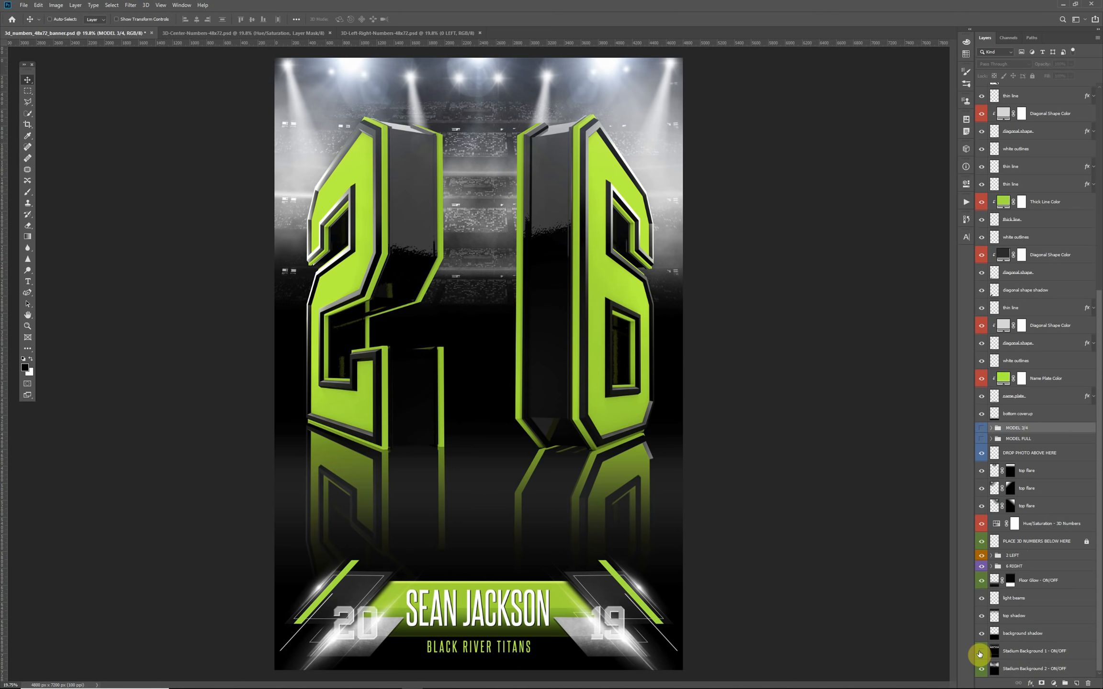
pyautogui.click(980, 653)
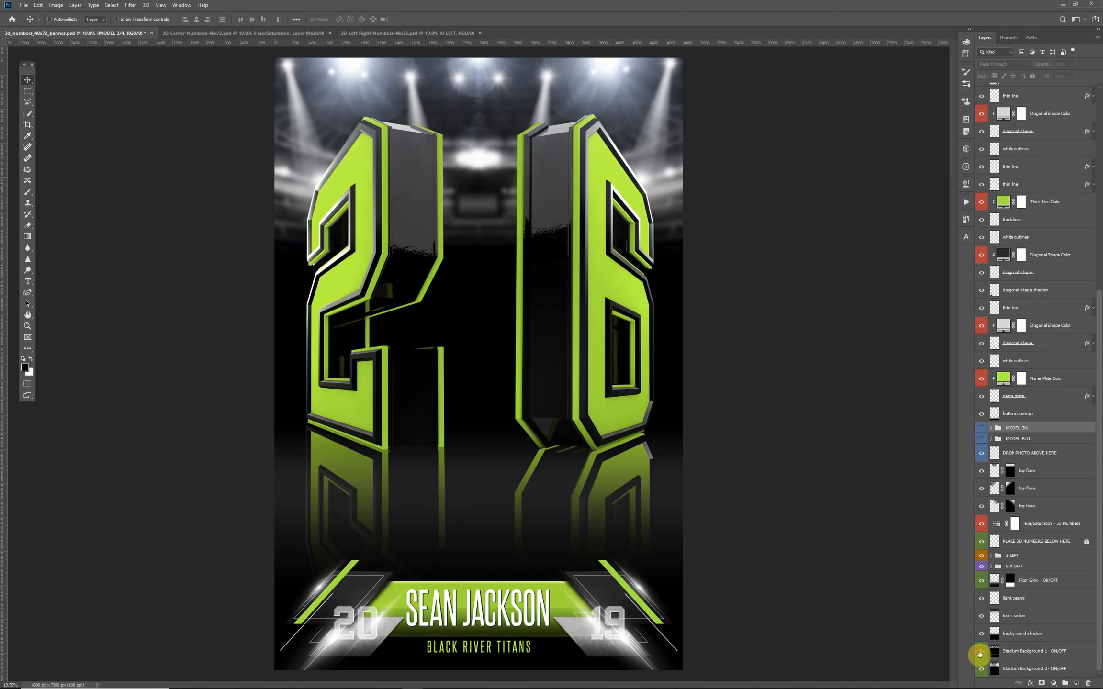
pyautogui.click(980, 653)
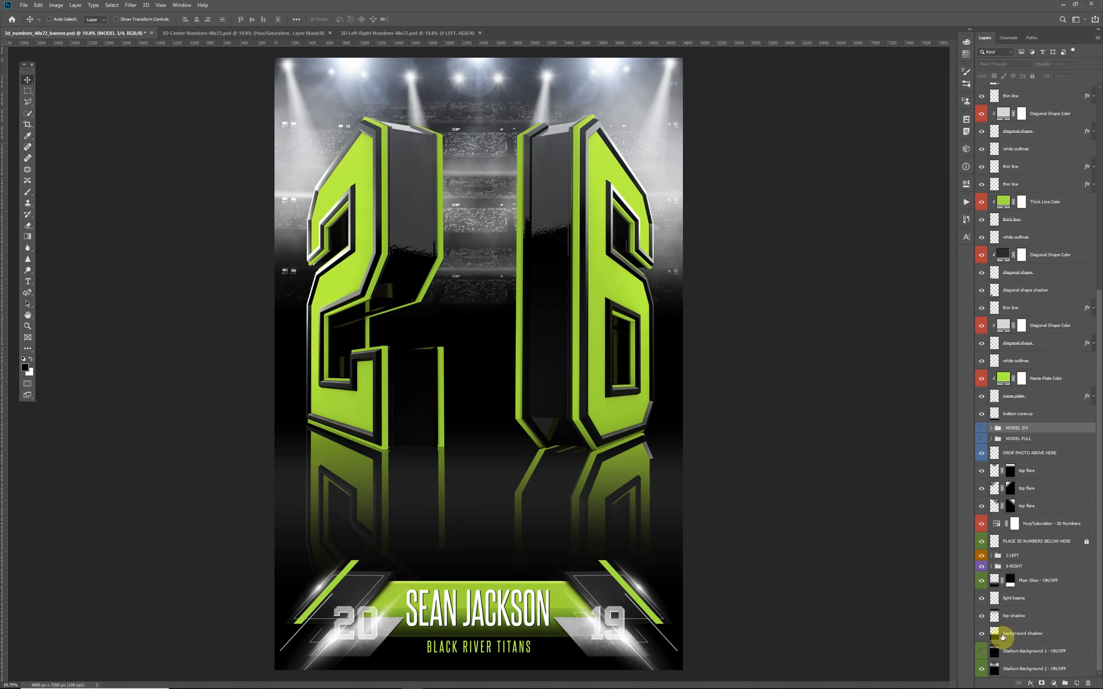
pyautogui.click(979, 655)
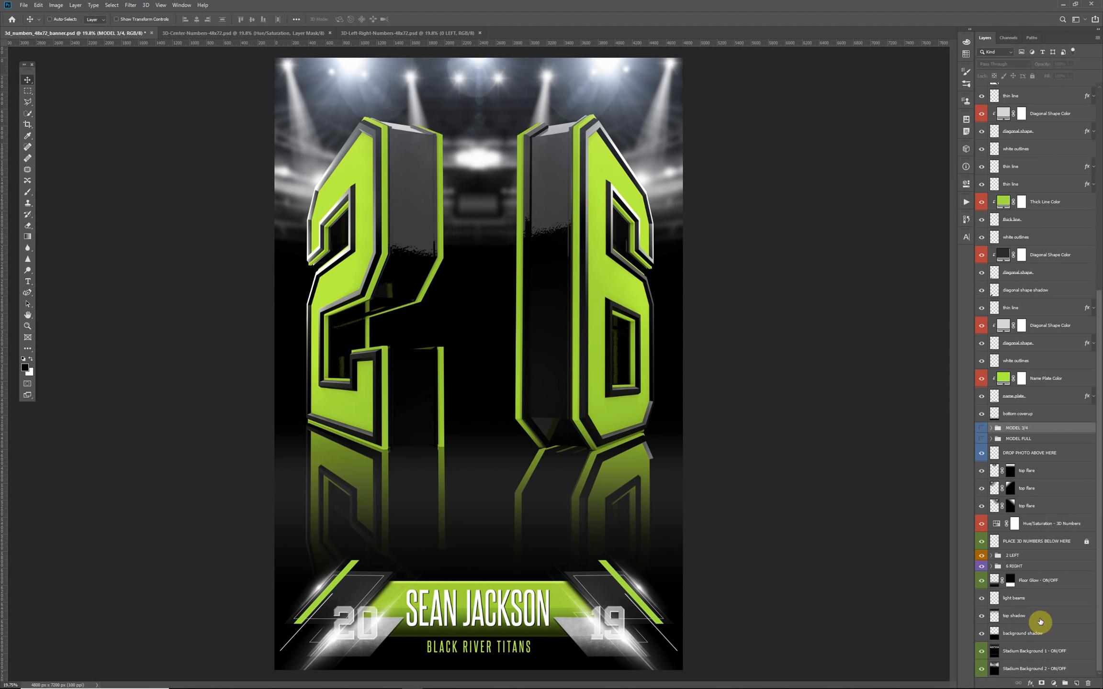
# - Hide the 2 LEFT and 6 RIGHT number groups beneath the PLACE 3D NUMBERS BELOW HERE layer
pyautogui.click(1032, 545)
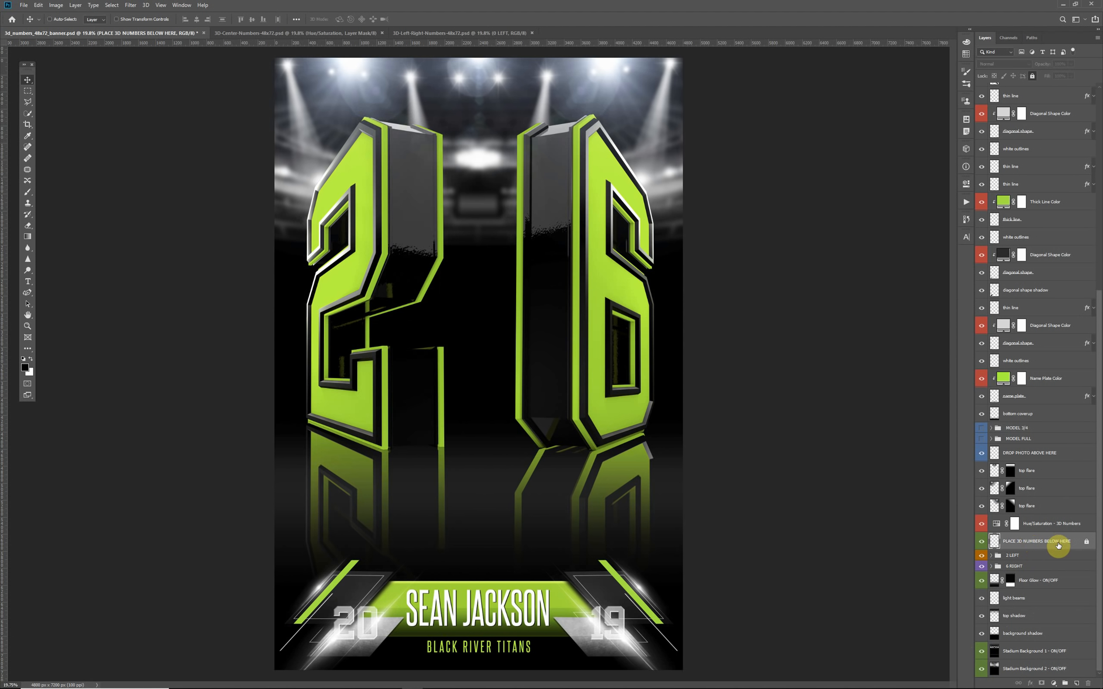
pyautogui.click(1022, 557)
pyautogui.click(1021, 566)
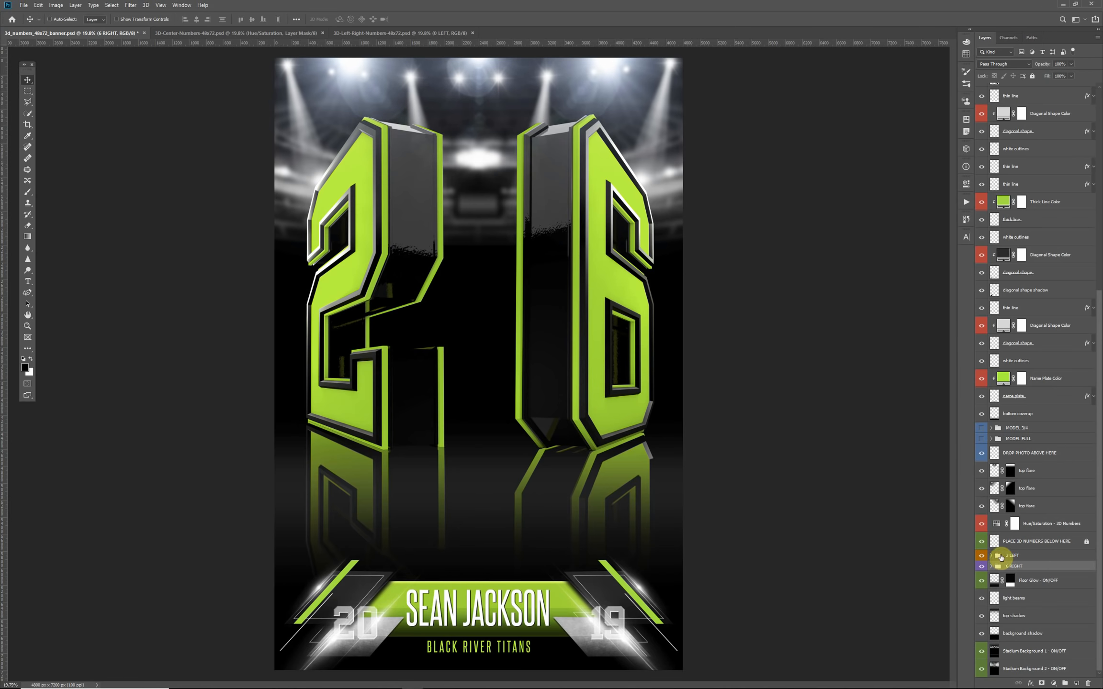
pyautogui.click(982, 556)
pyautogui.click(981, 566)
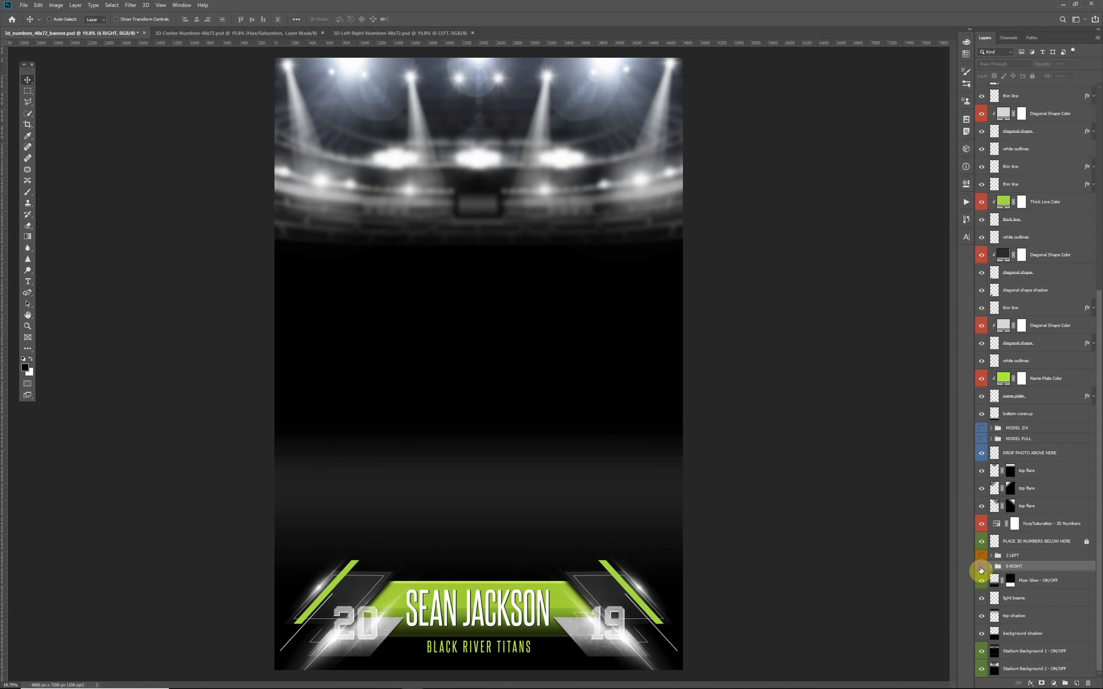
pyautogui.click(982, 567)
pyautogui.click(982, 556)
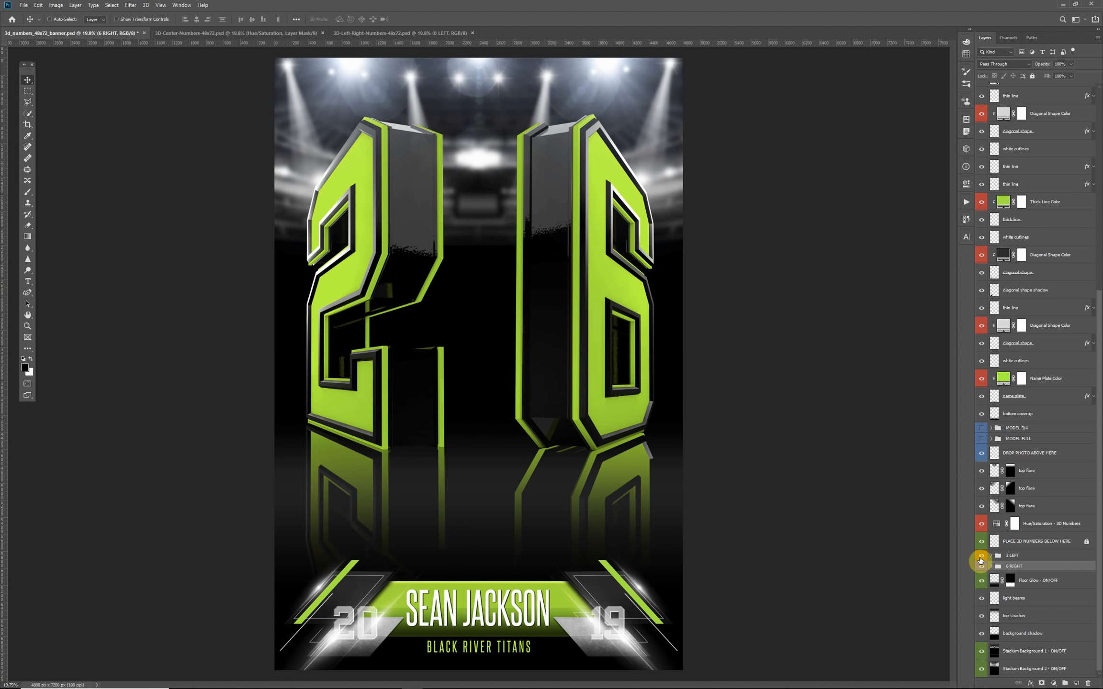
pyautogui.click(981, 566)
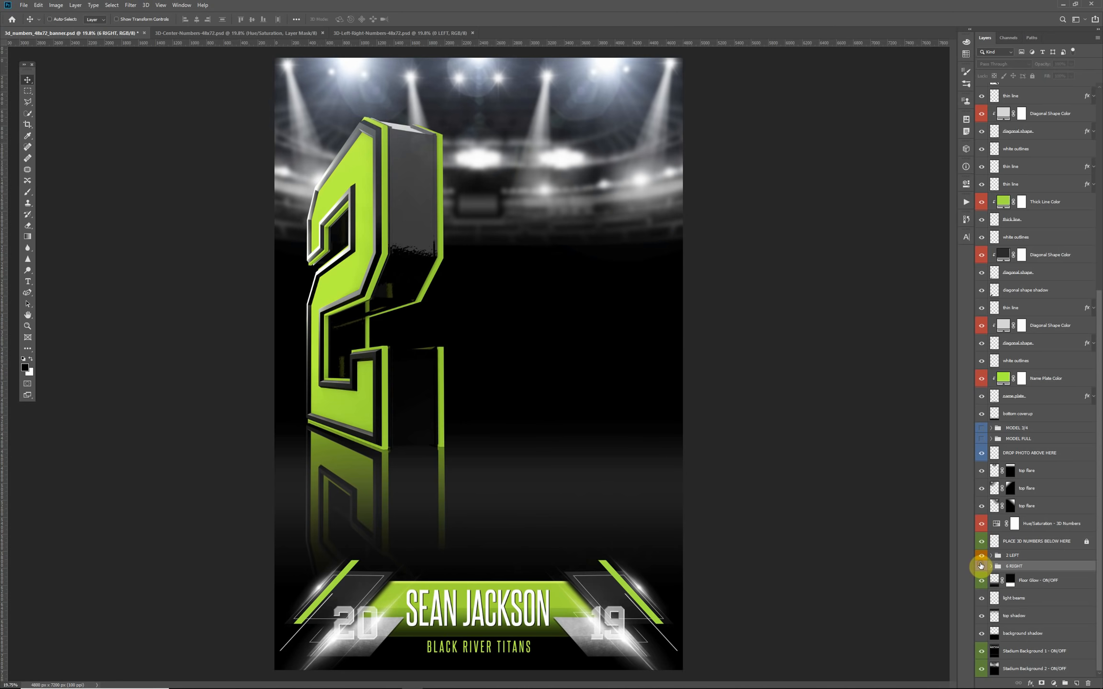
pyautogui.click(982, 557)
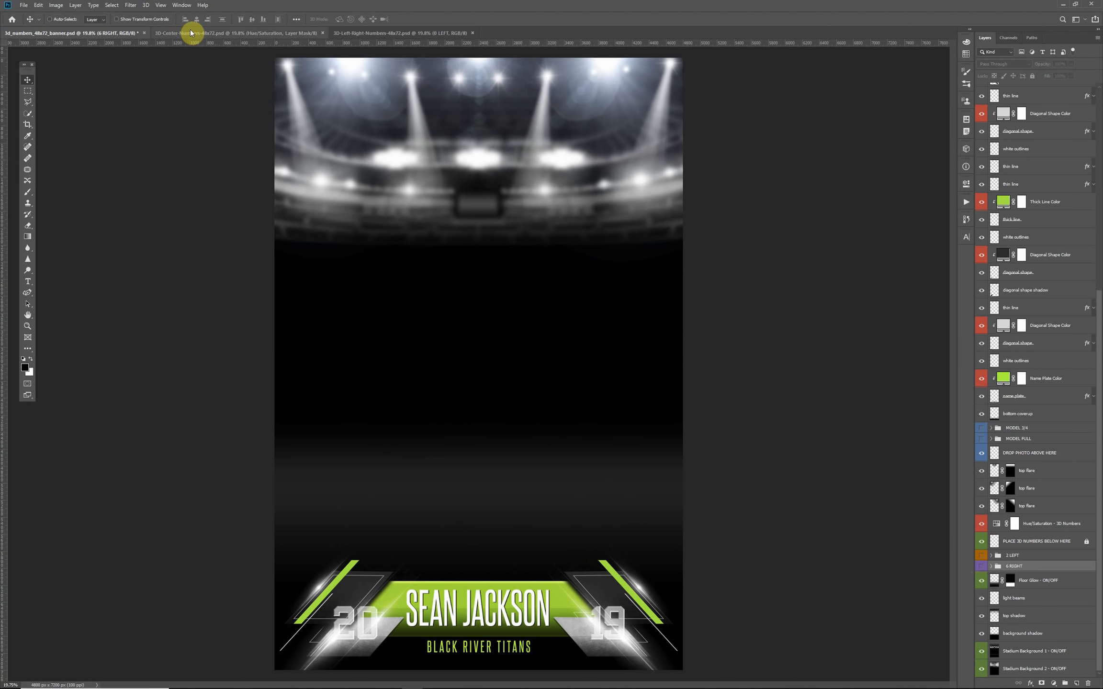
# - In 3D-Left-Right-Numbers-48x72.psd, hide the 2 LEFT and 6 RIGHT groups and show 3 LEFT and 5 RIGHT instead
pyautogui.click(394, 34)
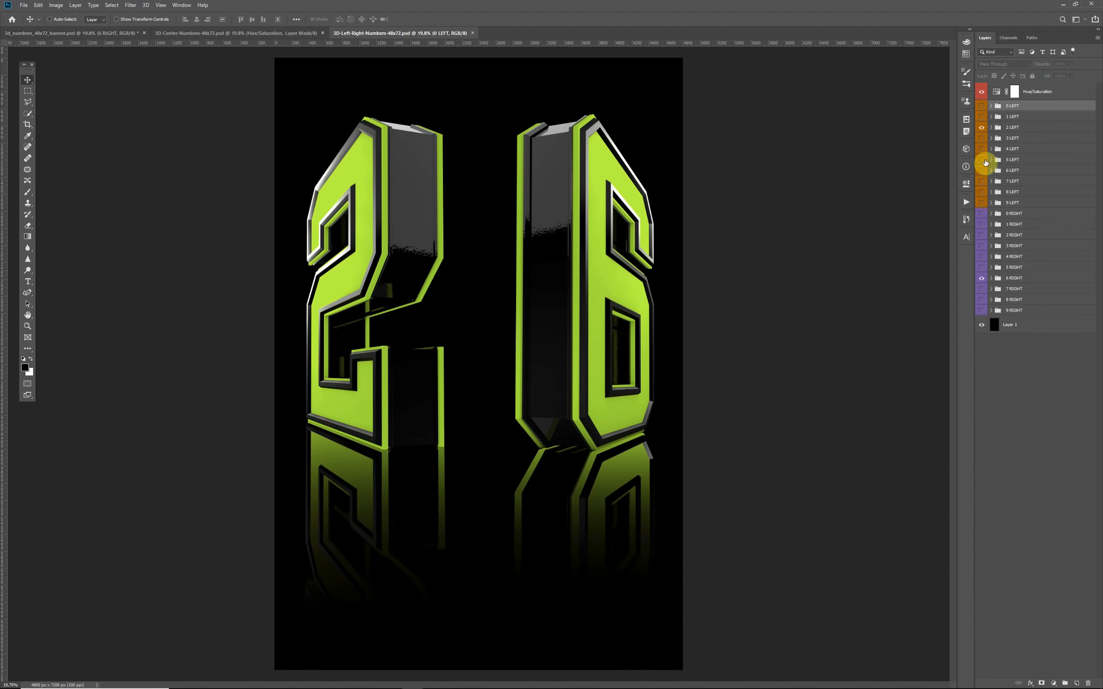
pyautogui.click(982, 128)
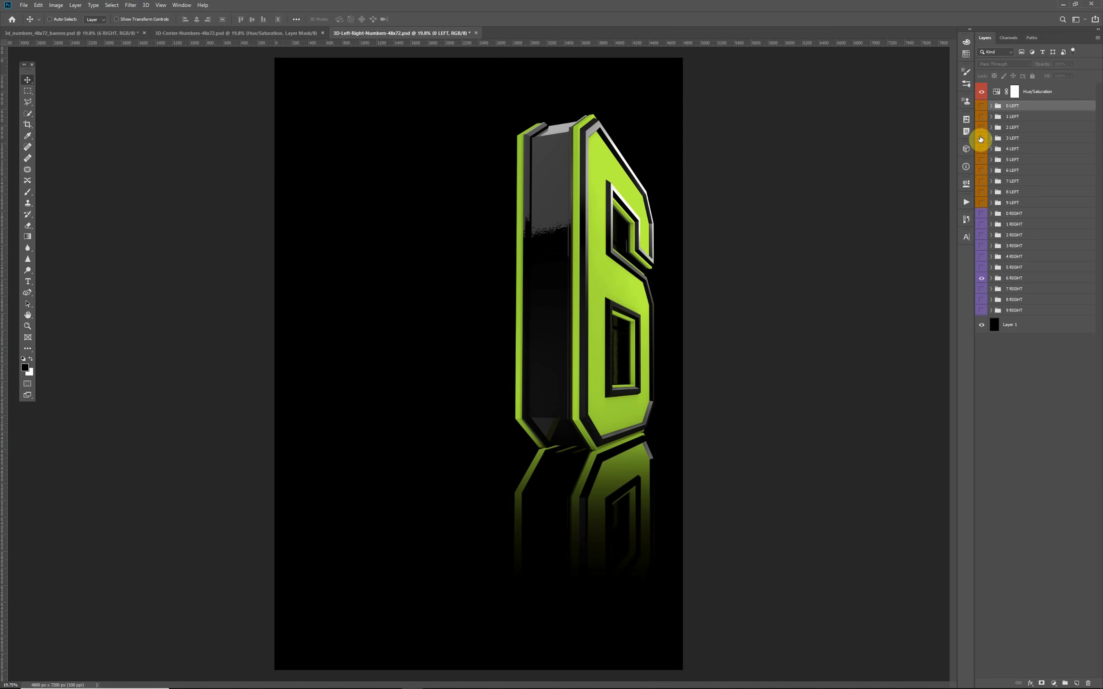
pyautogui.click(981, 138)
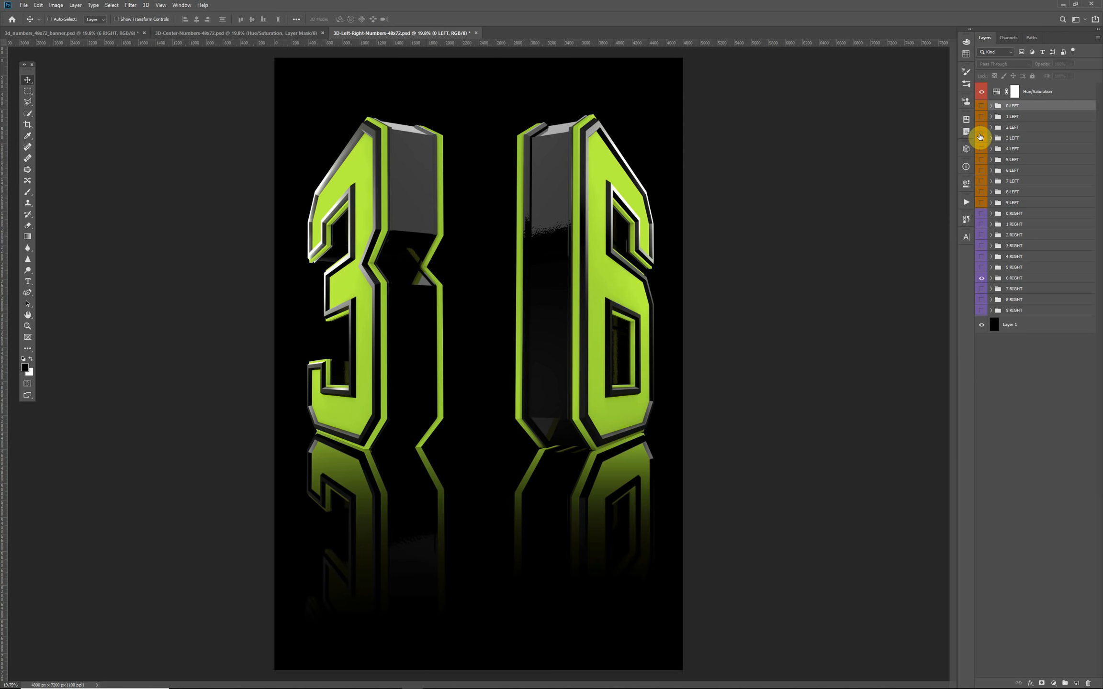
pyautogui.click(982, 279)
pyautogui.click(981, 268)
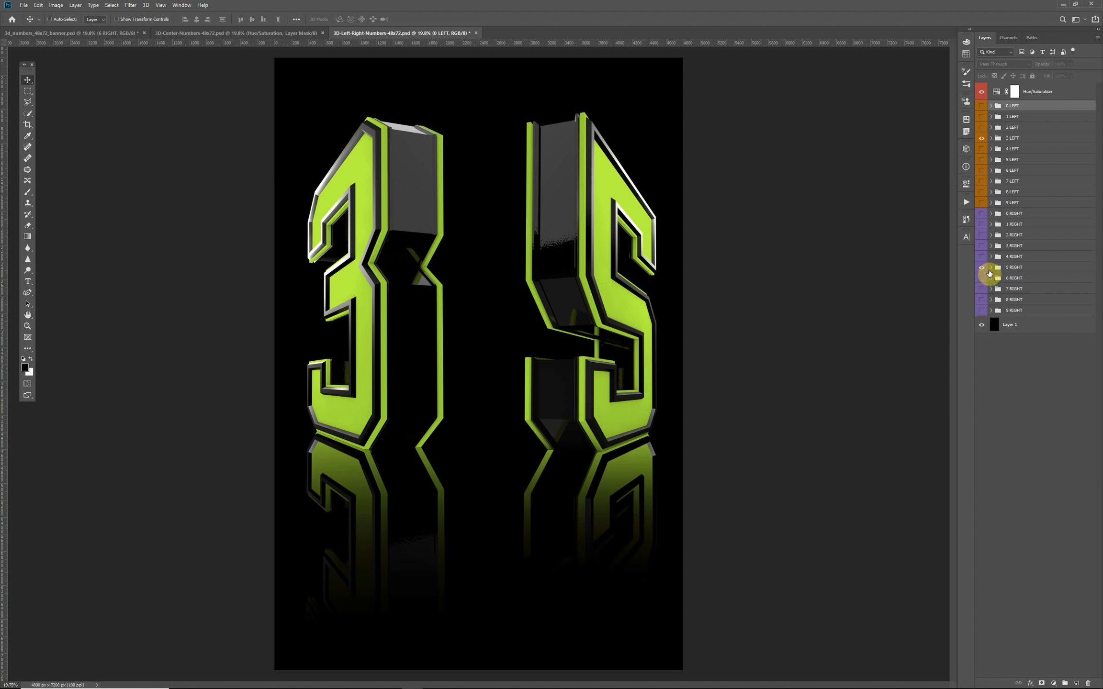
# - Copy the 3 LEFT and 5 RIGHT groups together into the 3d_numbers_48x72_banner.psd document, aligned with the banner canvas
pyautogui.click(1026, 269)
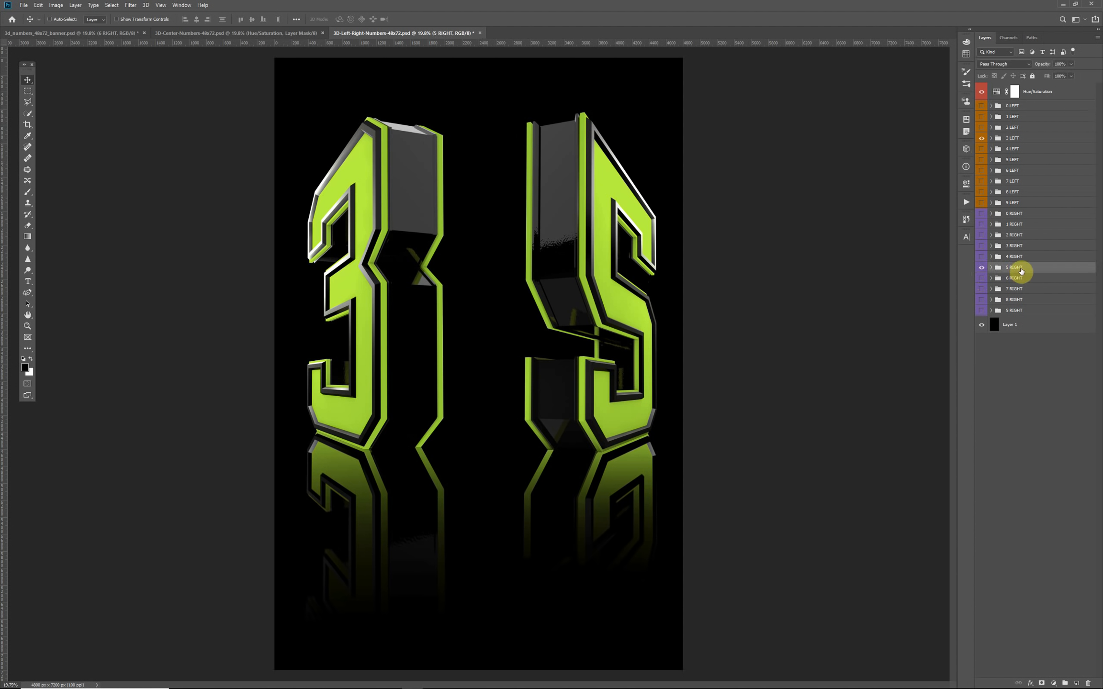
pyautogui.keyDown('ctrl'); pyautogui.click(1035, 138); pyautogui.keyUp('ctrl')
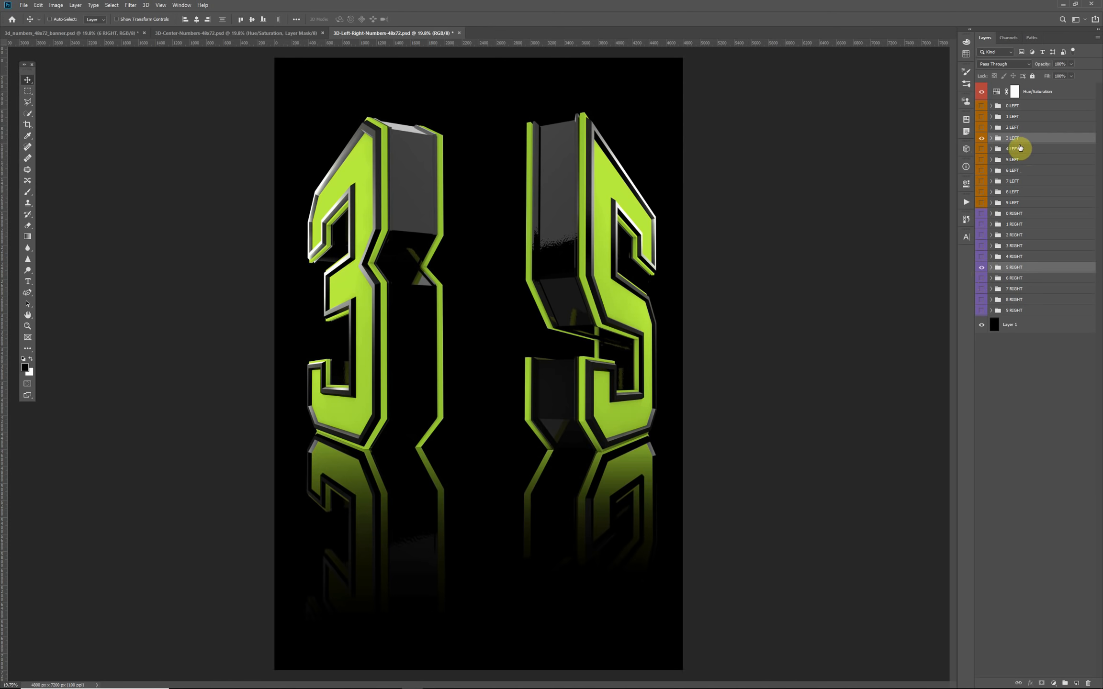
pyautogui.moveTo(1034, 139); pyautogui.dragTo(484, 266)
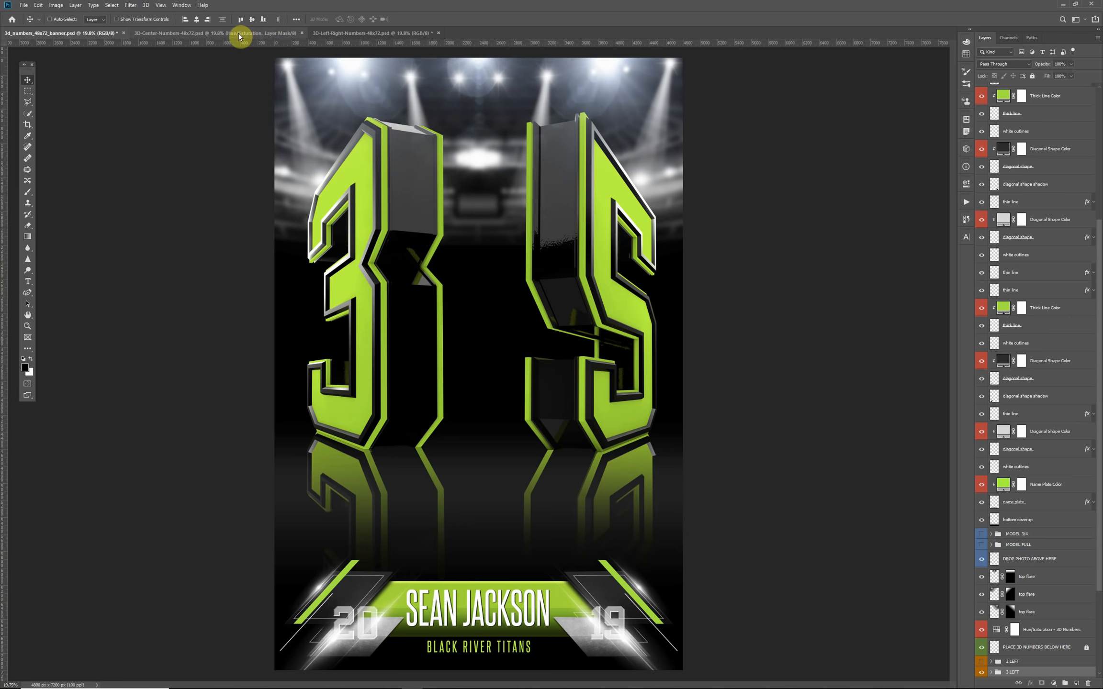
# - Back in 3D-Left-Right-Numbers-48x72.psd, examine the layers inside the 5 RIGHT group and collapse it again
pyautogui.click(345, 33)
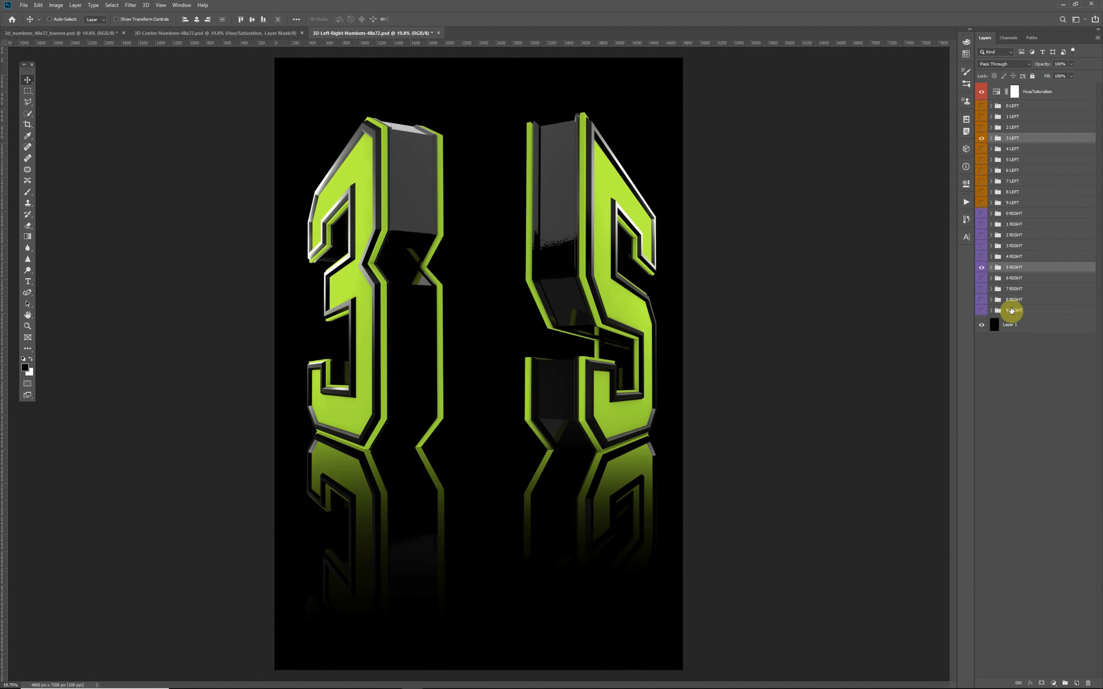
pyautogui.click(991, 269)
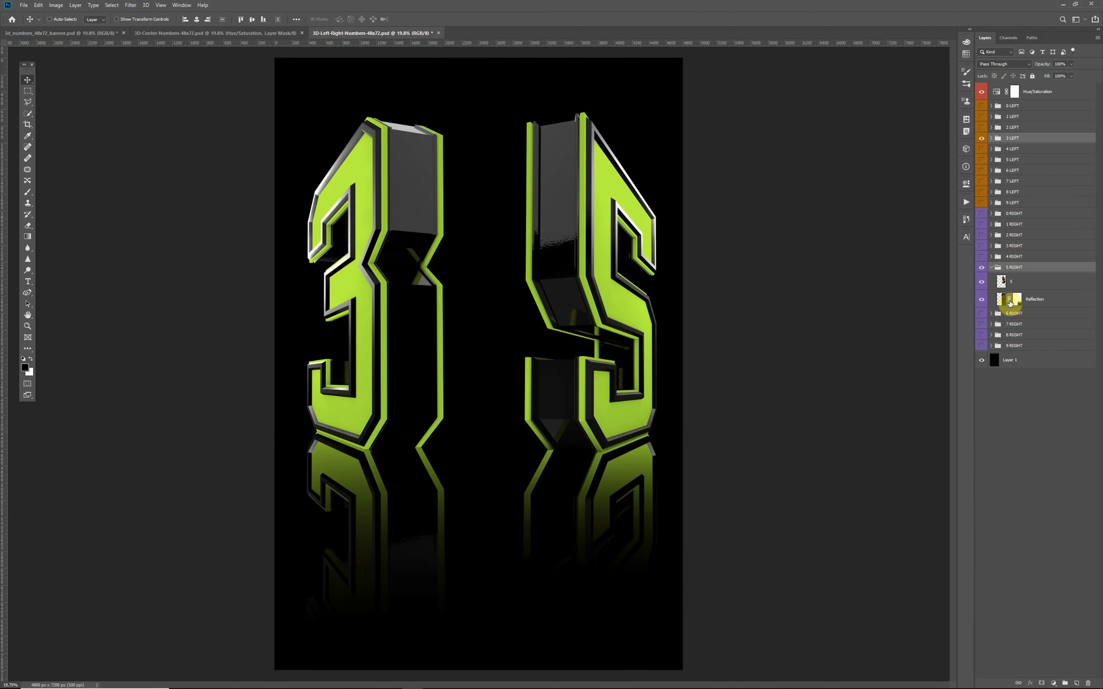
pyautogui.click(992, 269)
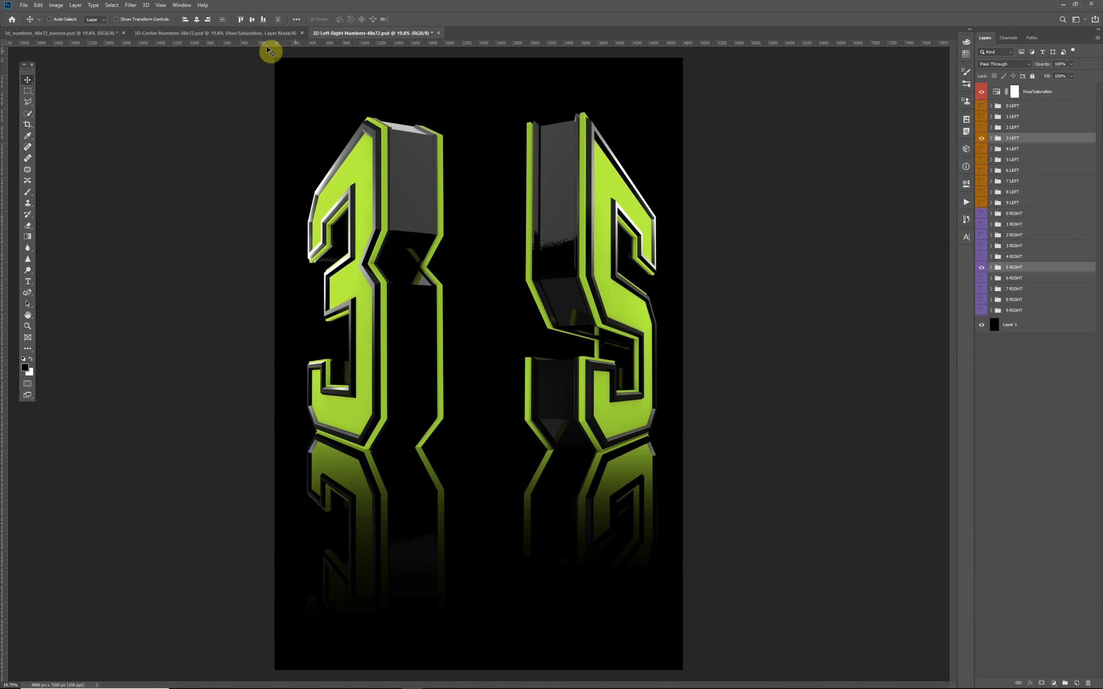
# - In the banner document, open the properties of the Hue/Saturation - 3D Numbers adjustment layer above the number groups
pyautogui.click(77, 33)
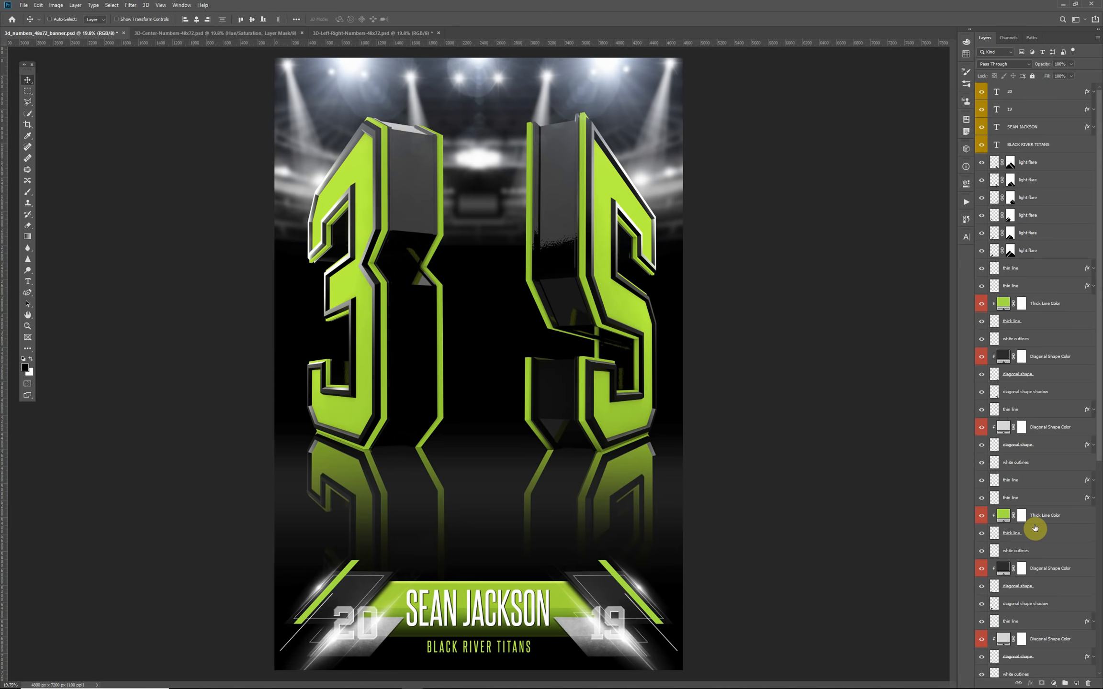
pyautogui.scroll(-2, 1034, 527)
pyautogui.scroll(-3, 1035, 528)
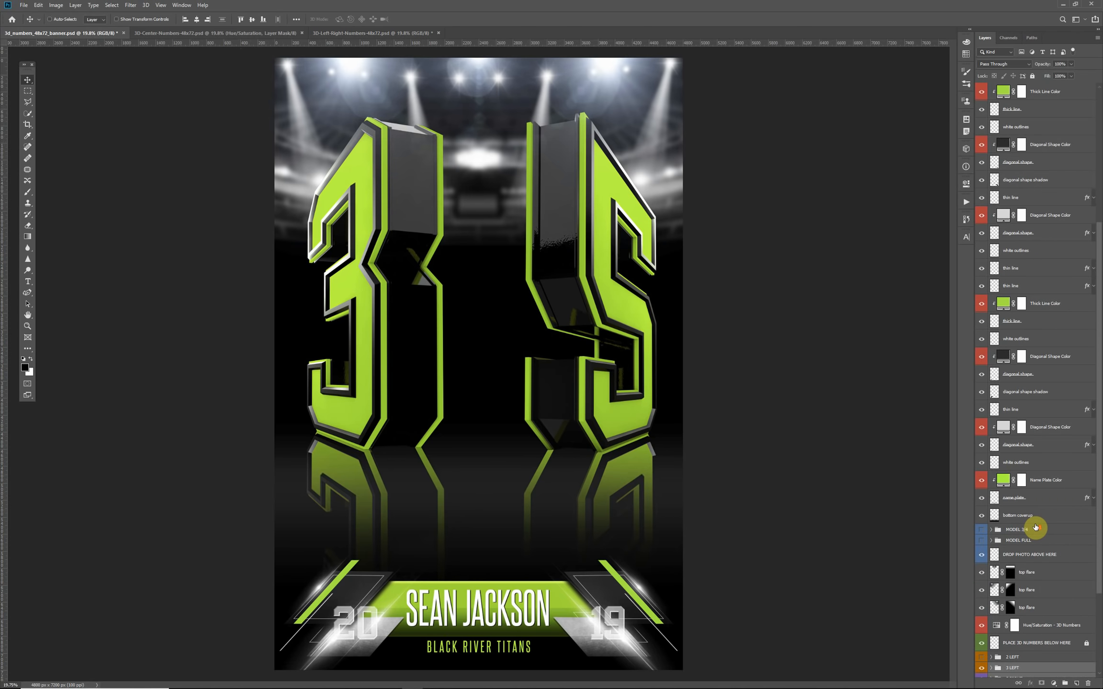
pyautogui.scroll(5, 1036, 527)
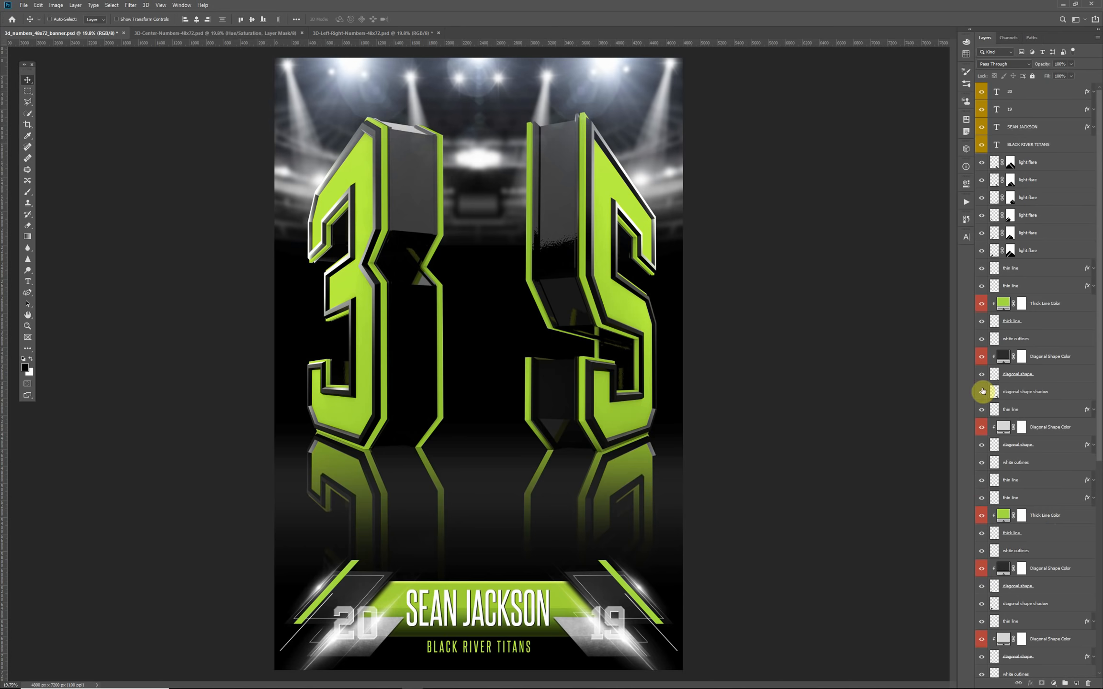
pyautogui.scroll(-8, 982, 391)
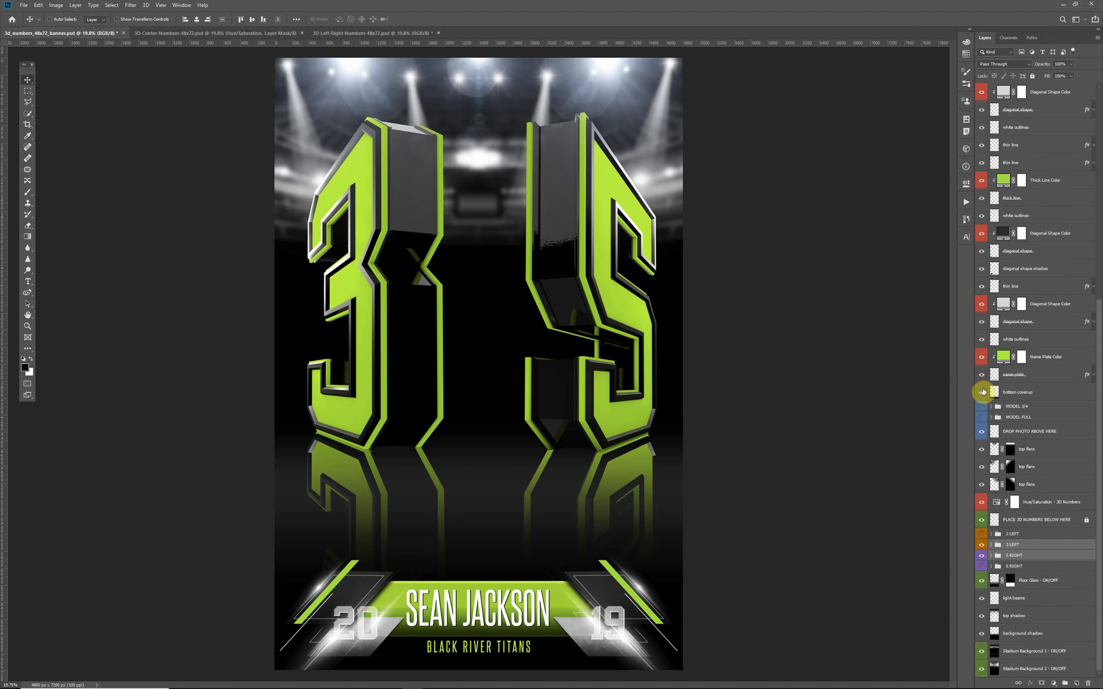
pyautogui.click(997, 505)
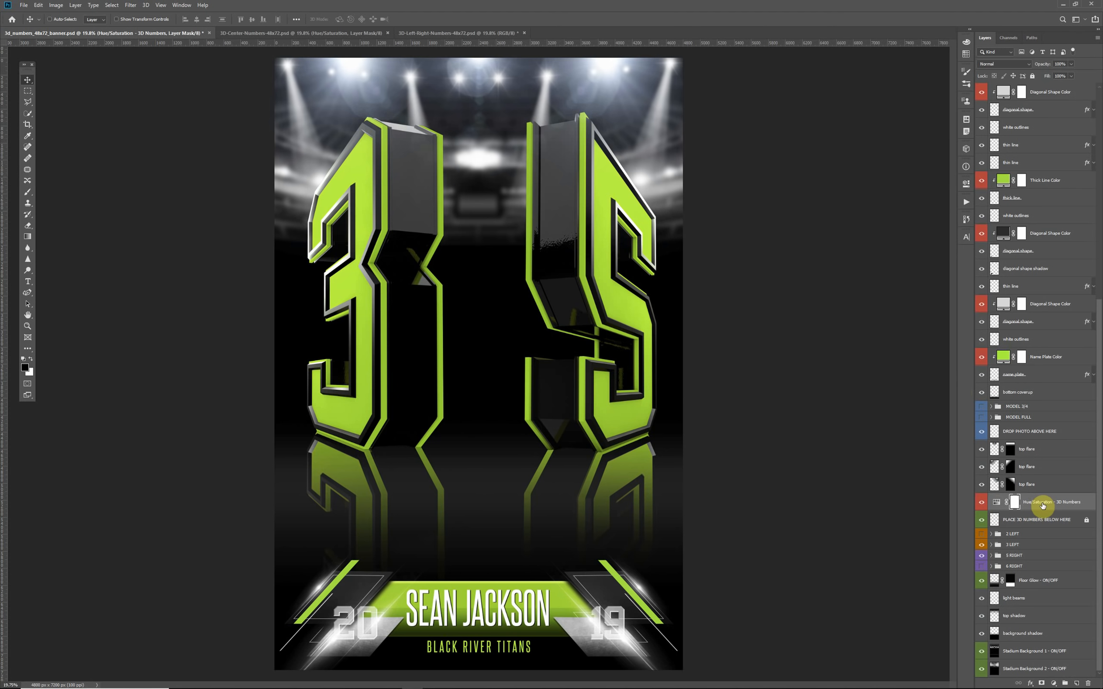
pyautogui.doubleClick(998, 502)
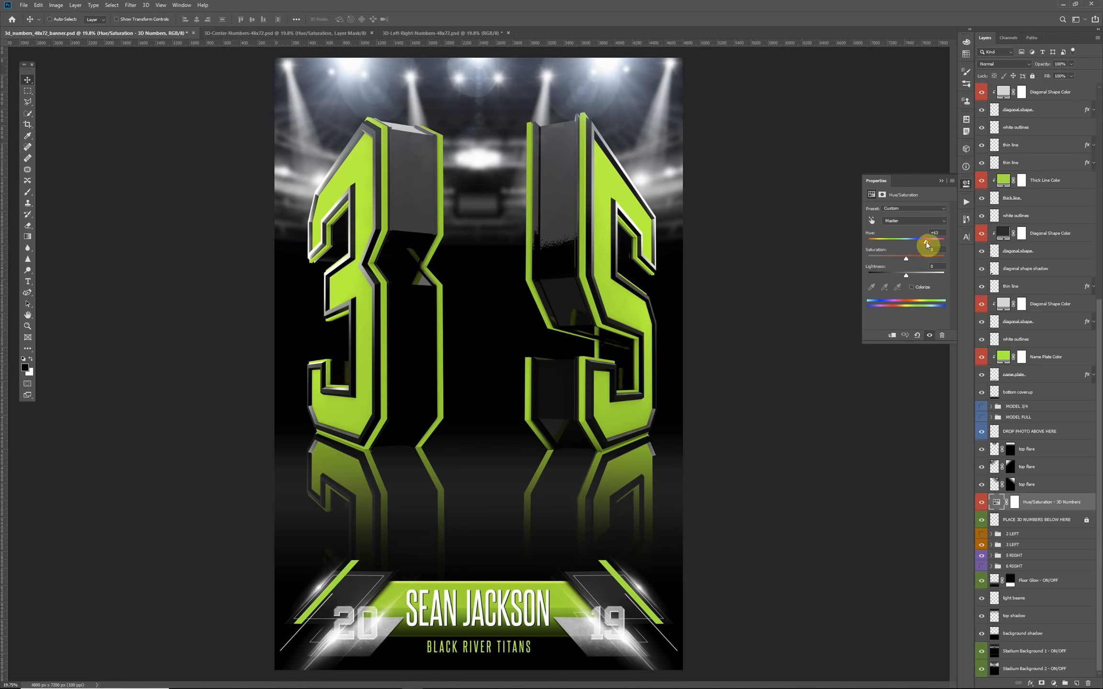
# - Try different hues on the 3D numbers, settle on Hue -5, and hide the adjustment layer to compare with the original orange
pyautogui.moveTo(926, 242); pyautogui.dragTo(889, 244)
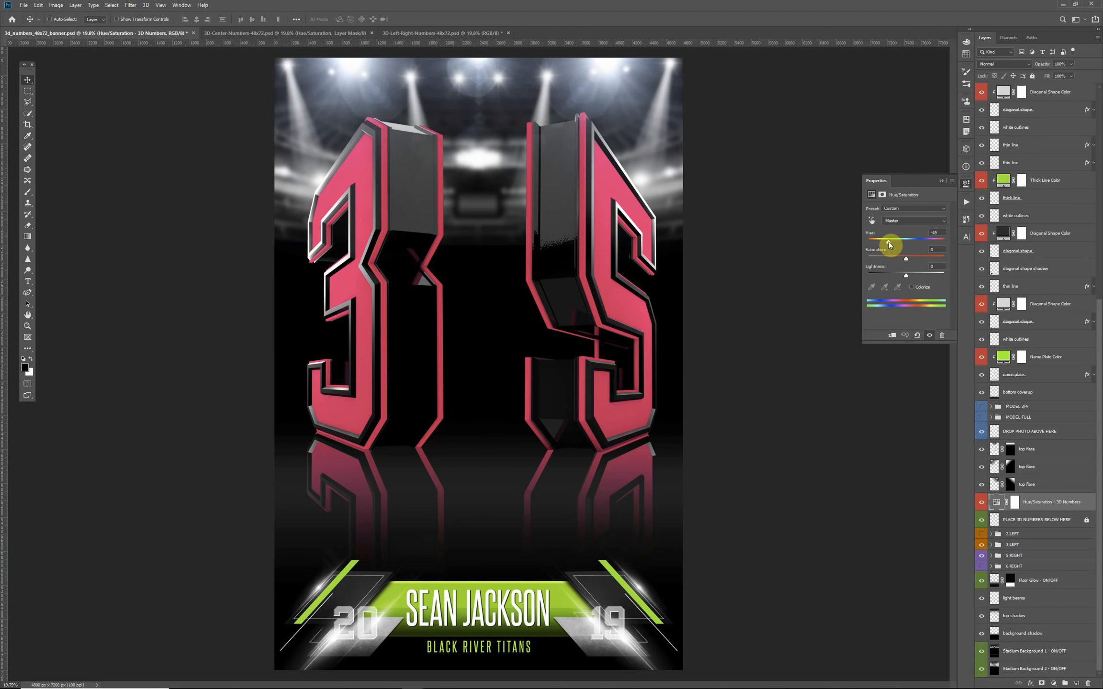
pyautogui.moveTo(889, 244); pyautogui.dragTo(883, 245)
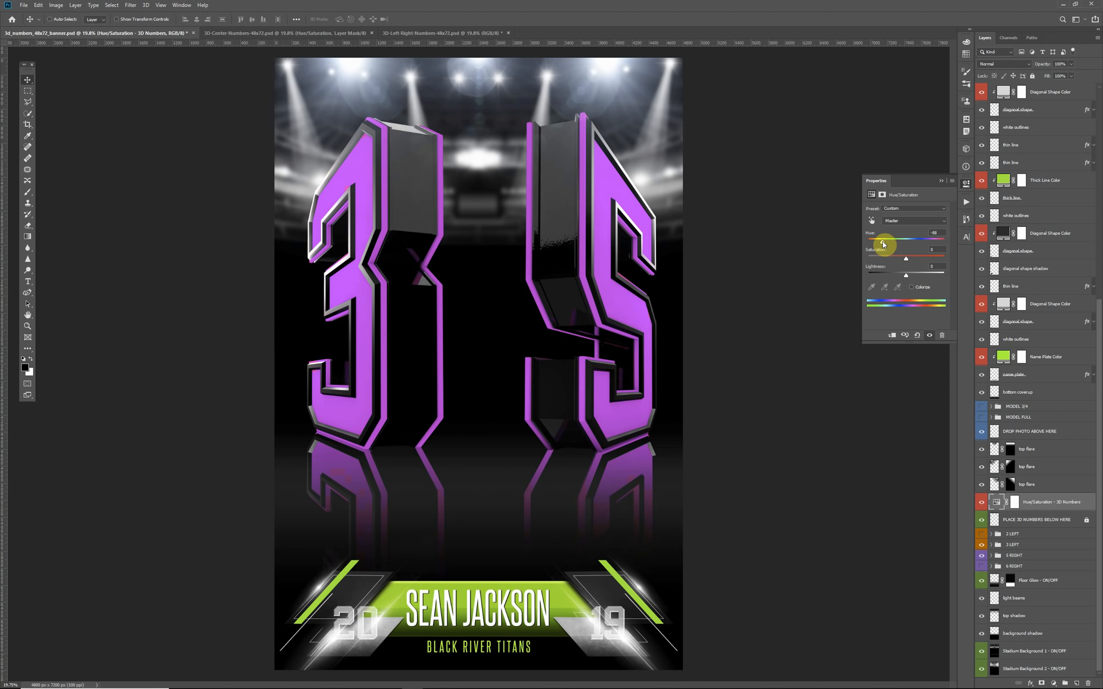
pyautogui.moveTo(883, 244); pyautogui.dragTo(941, 246)
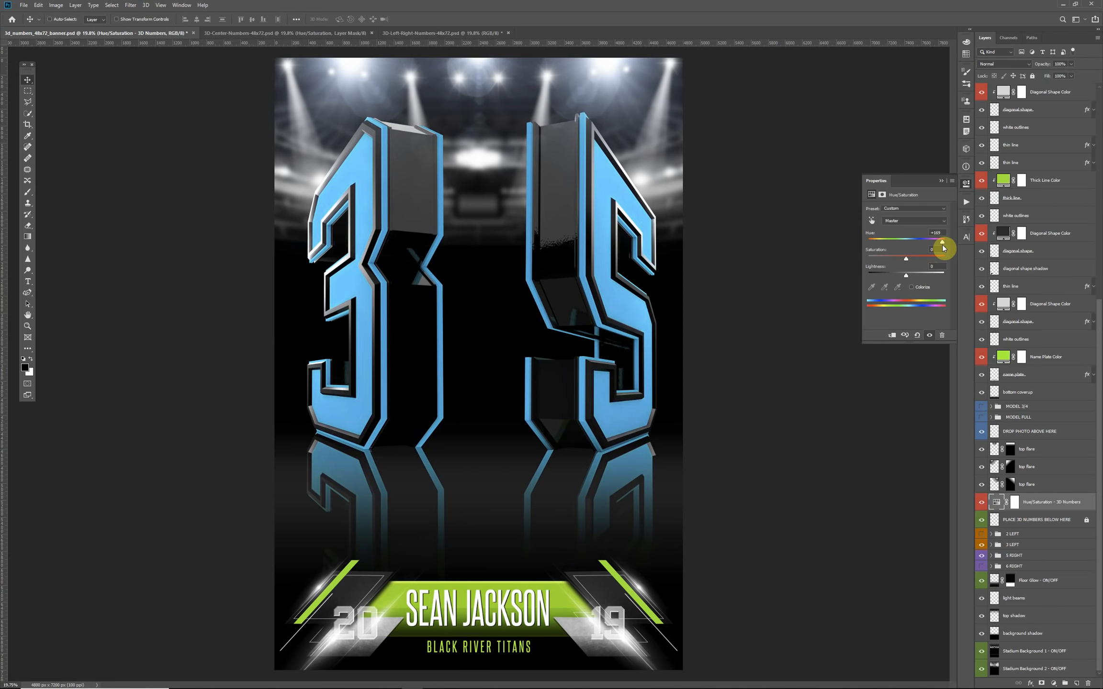
pyautogui.moveTo(941, 244); pyautogui.dragTo(905, 249)
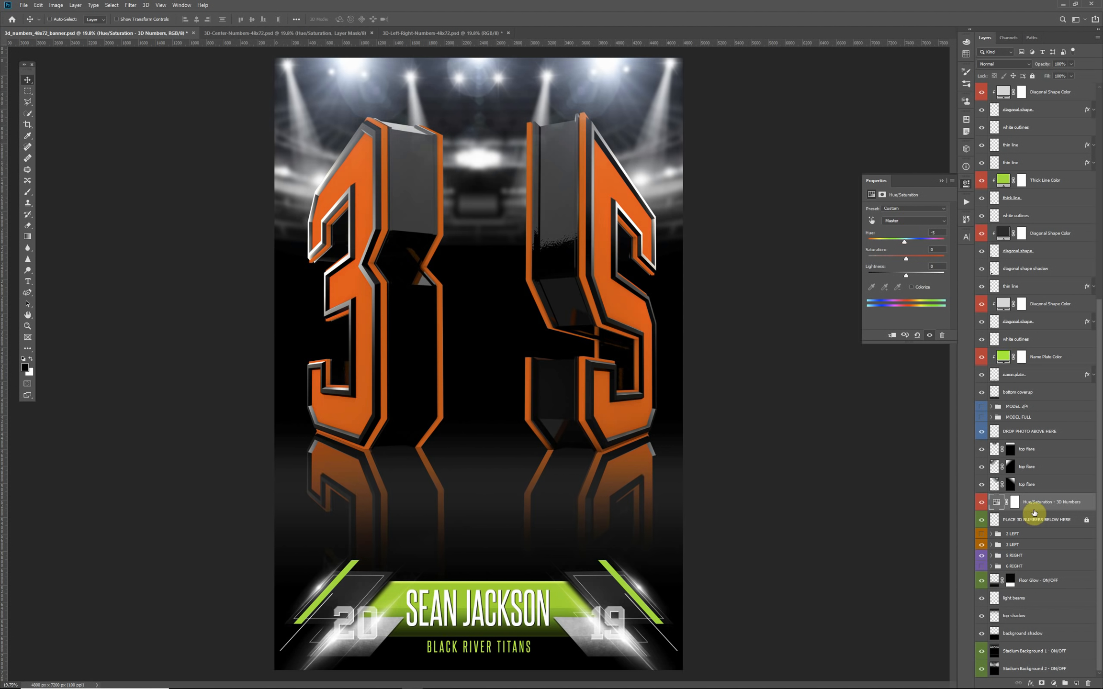
pyautogui.click(980, 503)
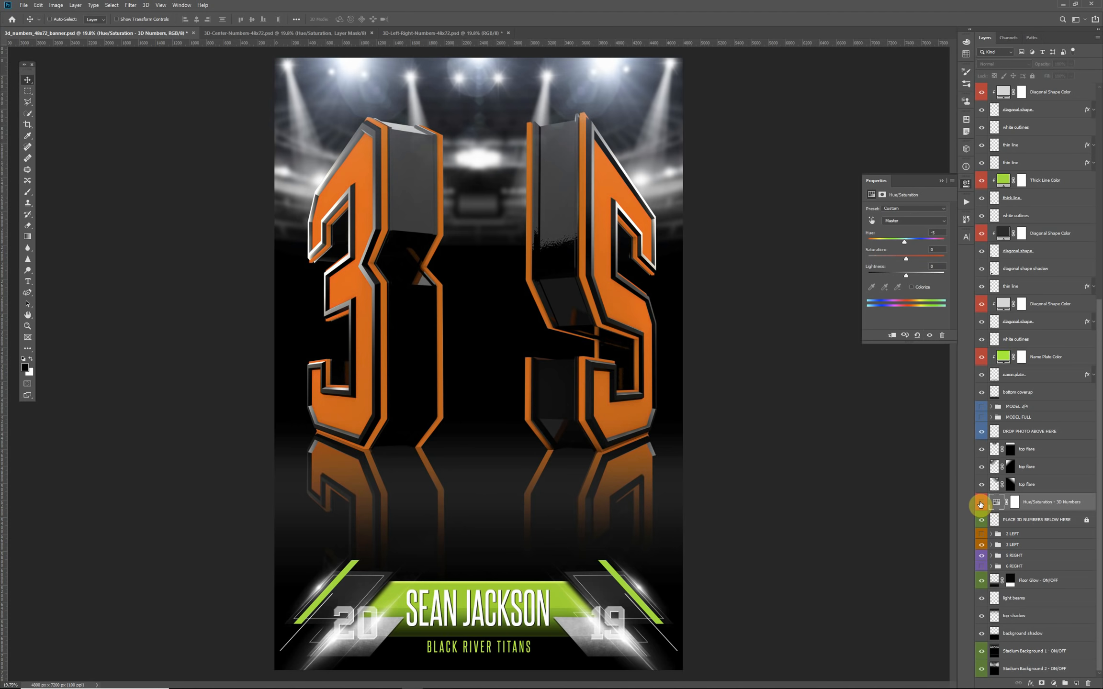
# - Show the Hue/Saturation - 3D Numbers adjustment, try hues -57, +9 and -9, set Hue to -32, and hide the adjustment again
pyautogui.click(981, 504)
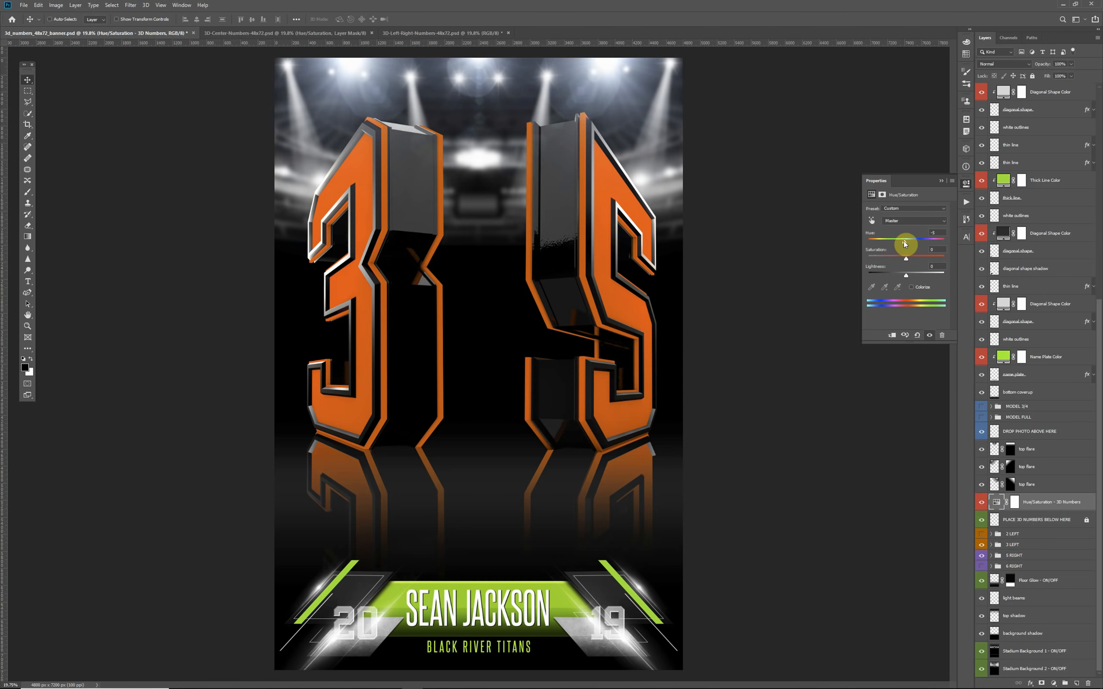
pyautogui.moveTo(905, 244)
pyautogui.mouseDown()
pyautogui.moveTo(935, 246)
pyautogui.moveTo(888, 249)
pyautogui.mouseUp()
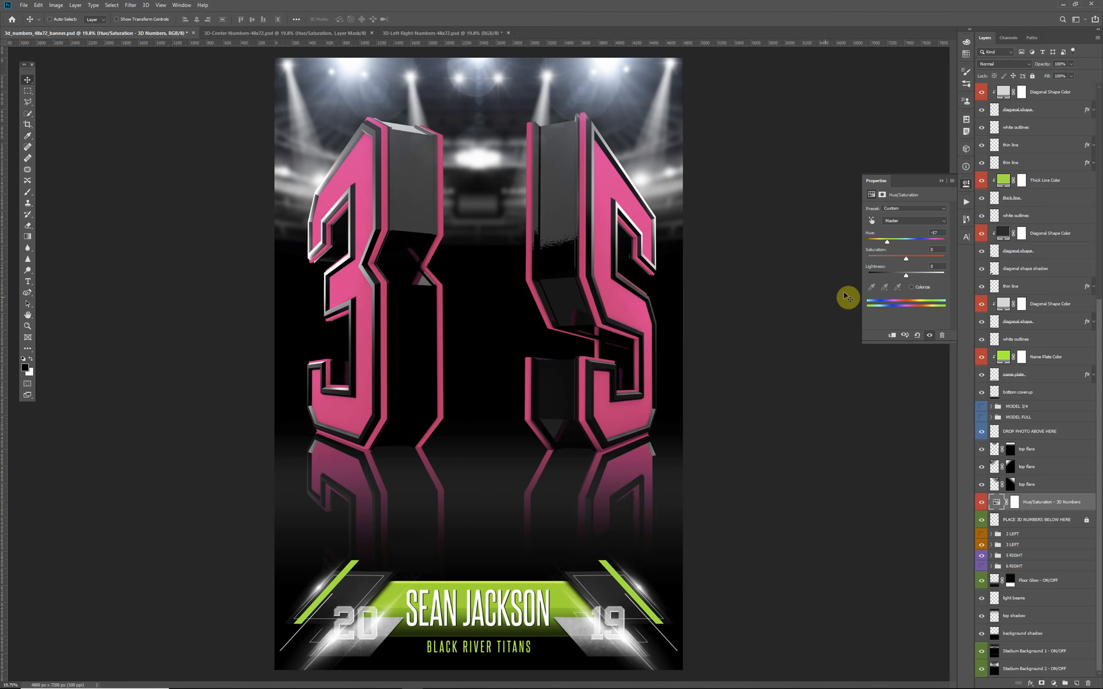
pyautogui.moveTo(886, 241); pyautogui.dragTo(910, 244)
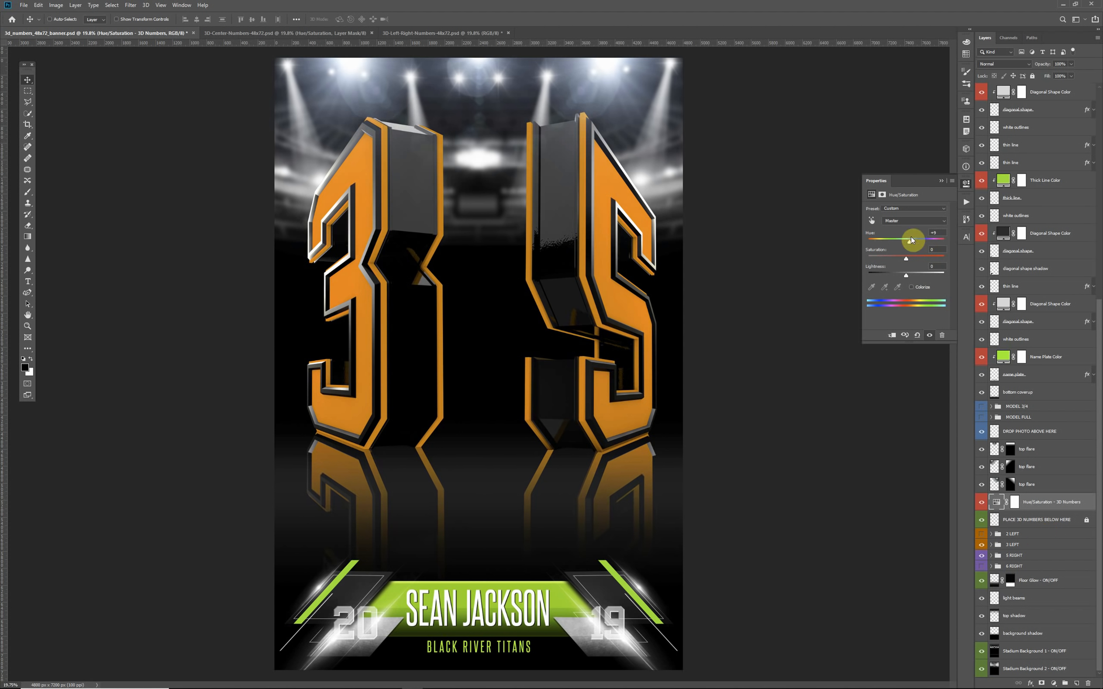
pyautogui.moveTo(910, 238); pyautogui.dragTo(902, 242)
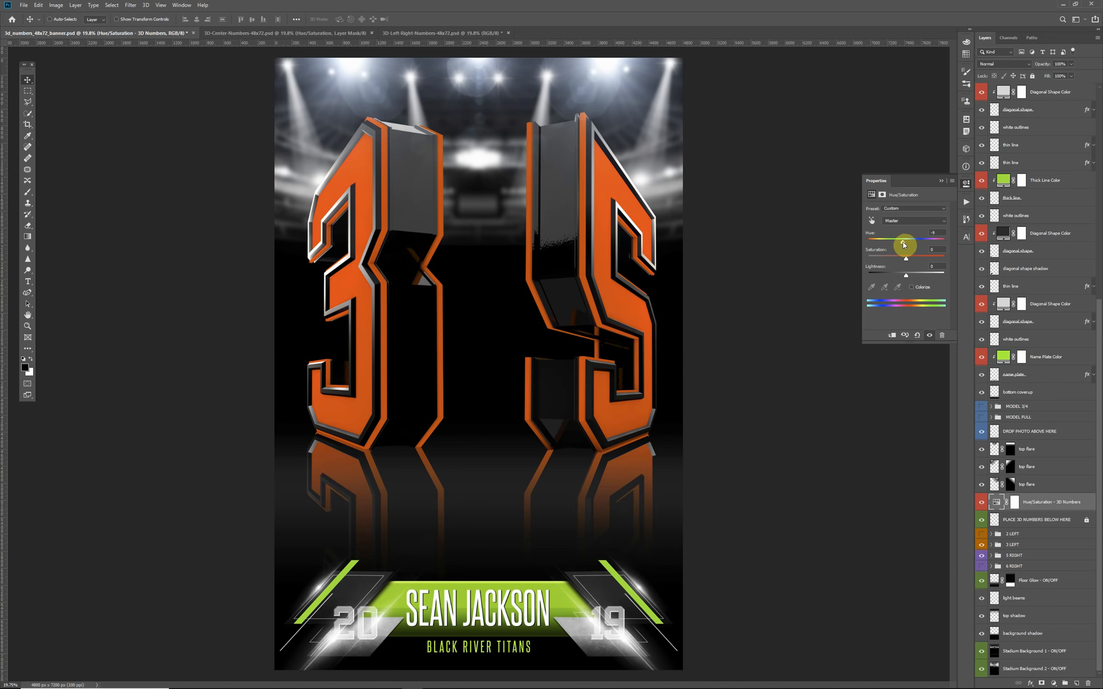
pyautogui.moveTo(903, 245)
pyautogui.mouseDown()
pyautogui.moveTo(924, 247)
pyautogui.moveTo(896, 250)
pyautogui.mouseUp()
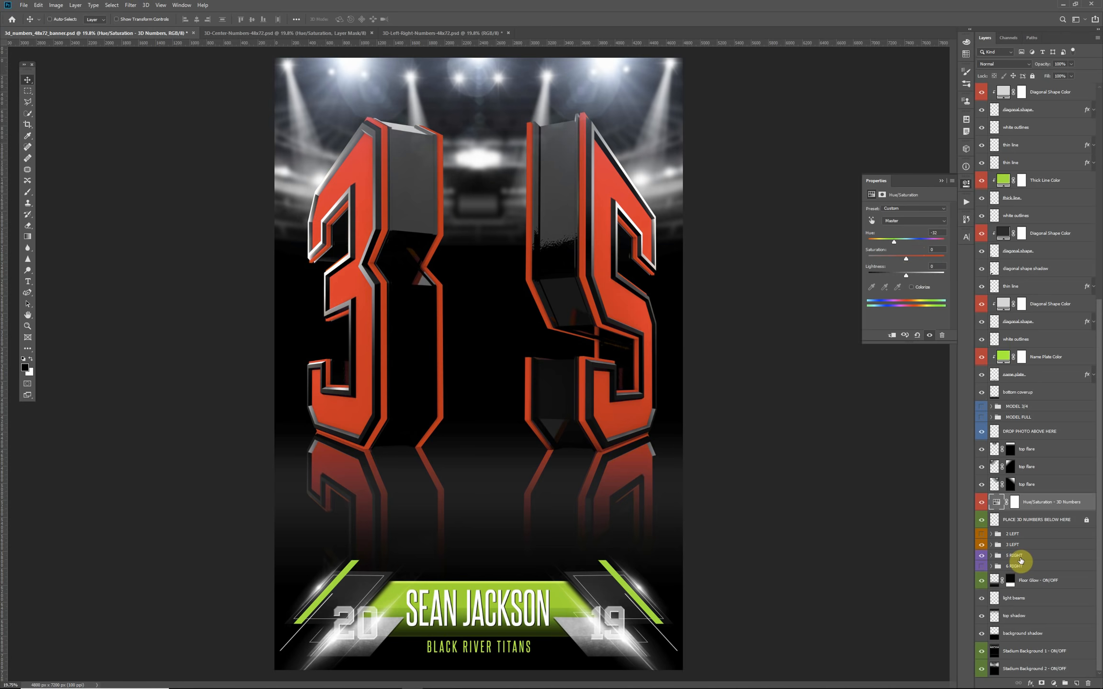
pyautogui.click(982, 503)
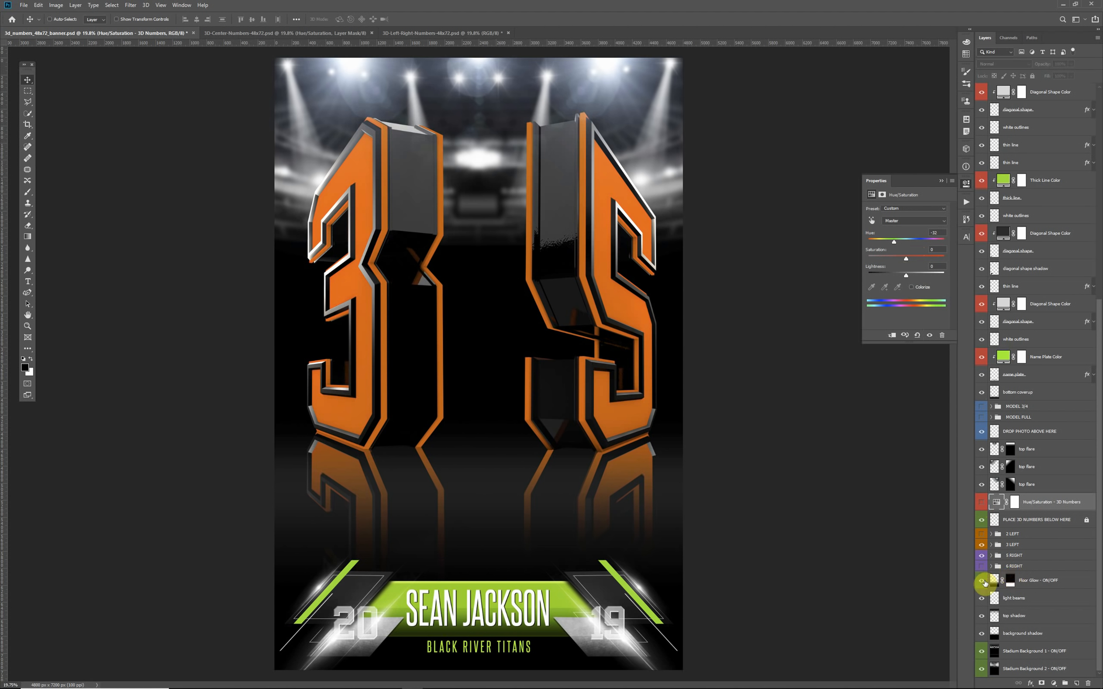
# - Add a Solid Color fill layer in bright orange-red directly above the 3 layer inside the 3 LEFT group
pyautogui.click(991, 545)
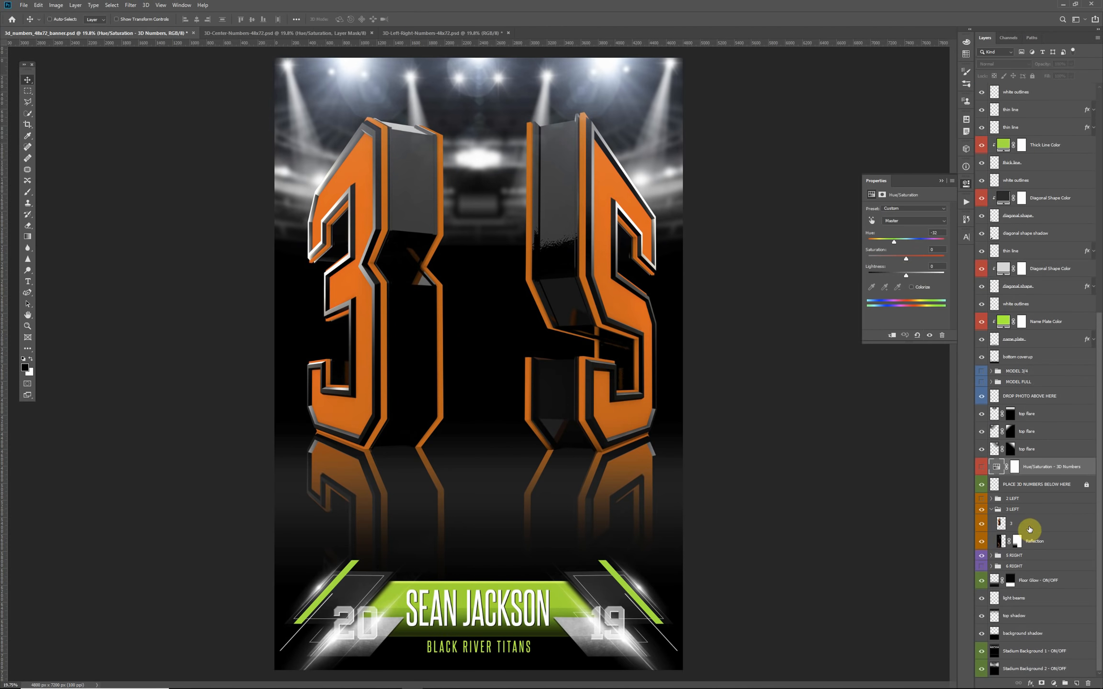
pyautogui.click(1029, 527)
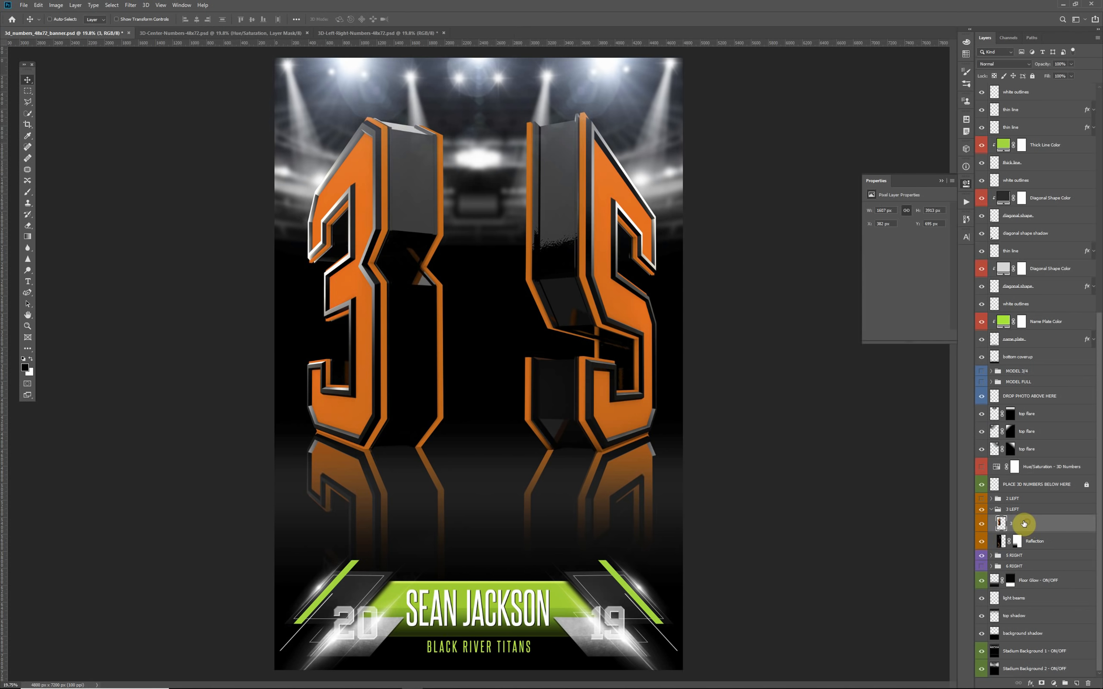
pyautogui.click(1054, 684)
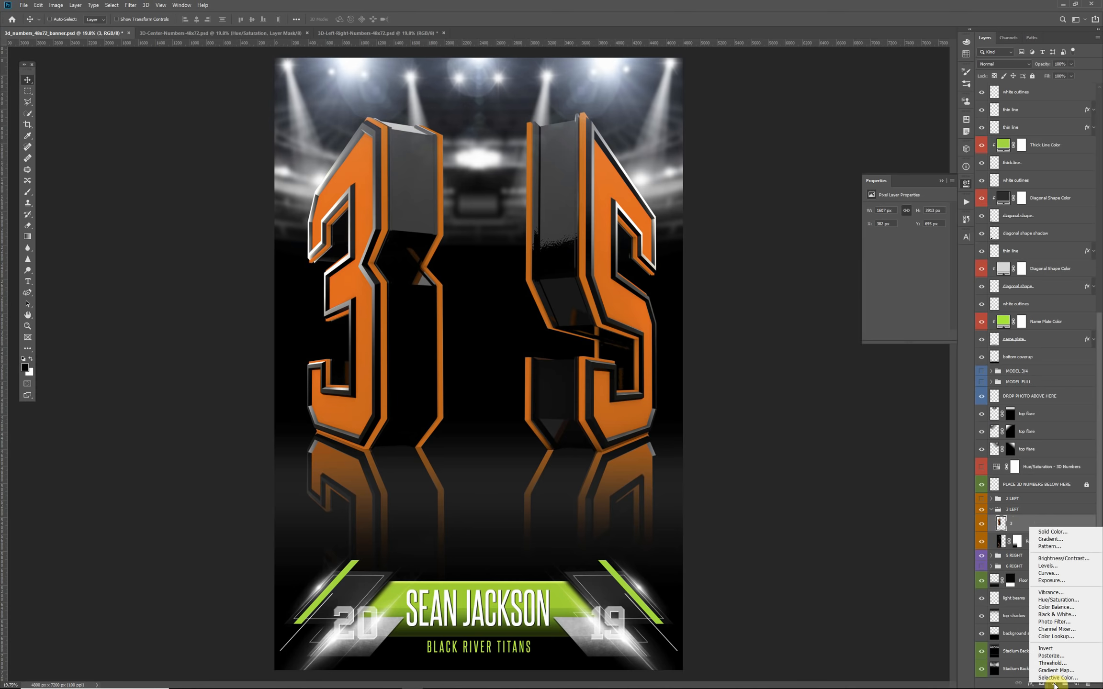
pyautogui.click(1054, 532)
pyautogui.click(932, 547)
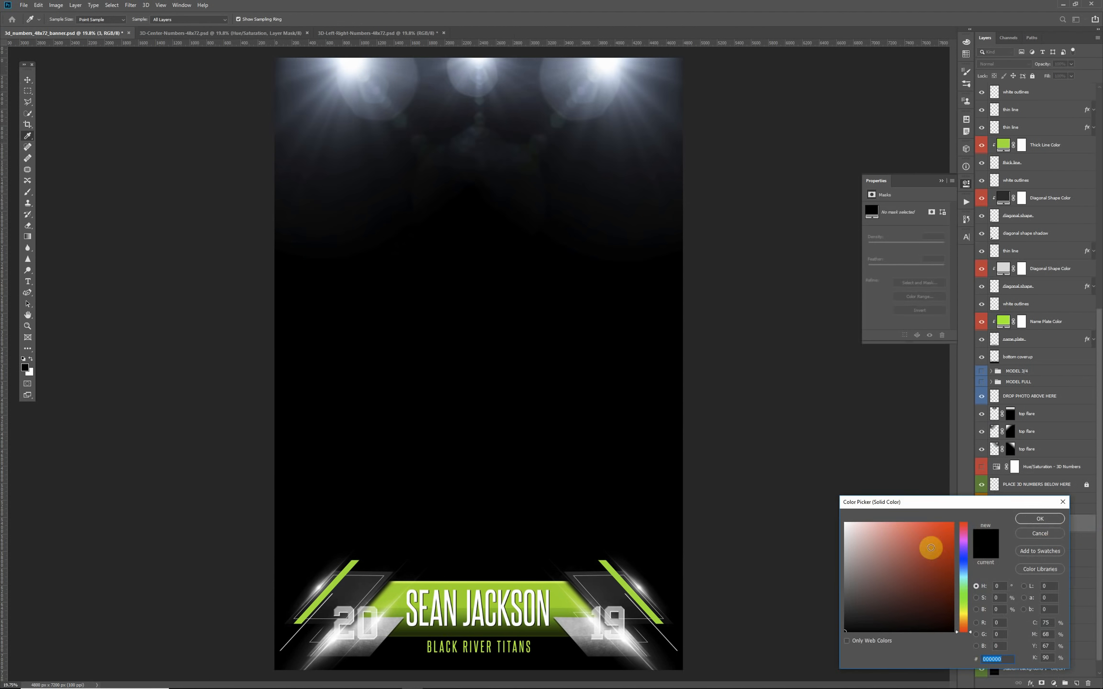
pyautogui.click(1040, 519)
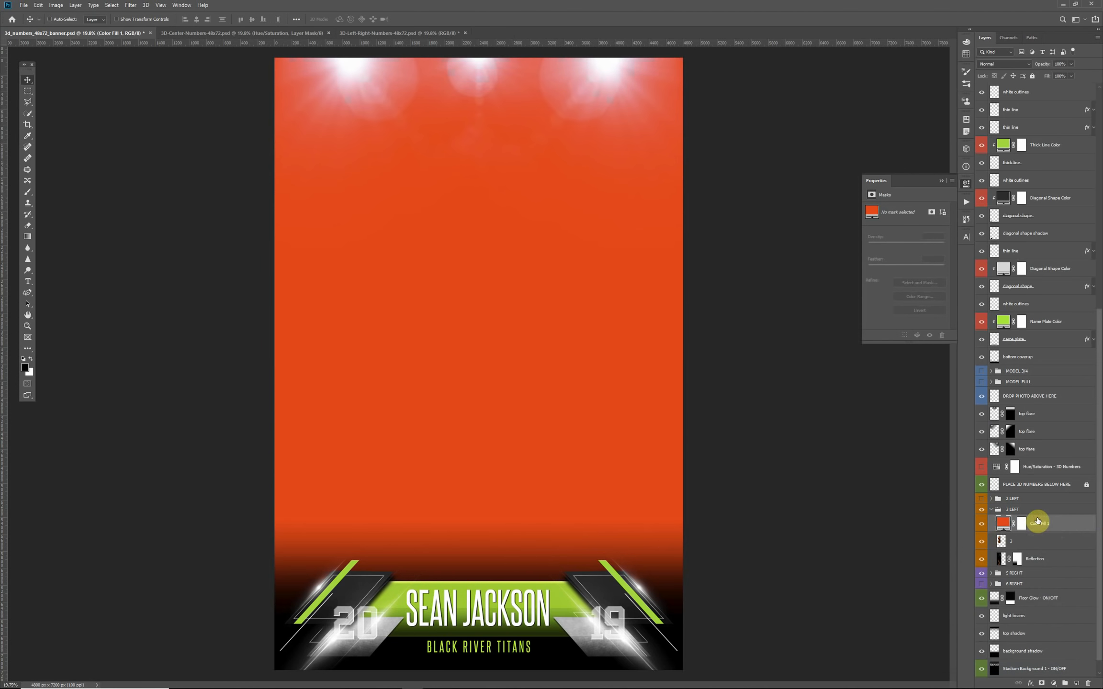
# - Clip the orange-red fill layer to the 3 layer and set its blend mode to Overlay
pyautogui.press('v')
pyautogui.keyDown('alt'); pyautogui.click(1046, 531); pyautogui.keyUp('alt')
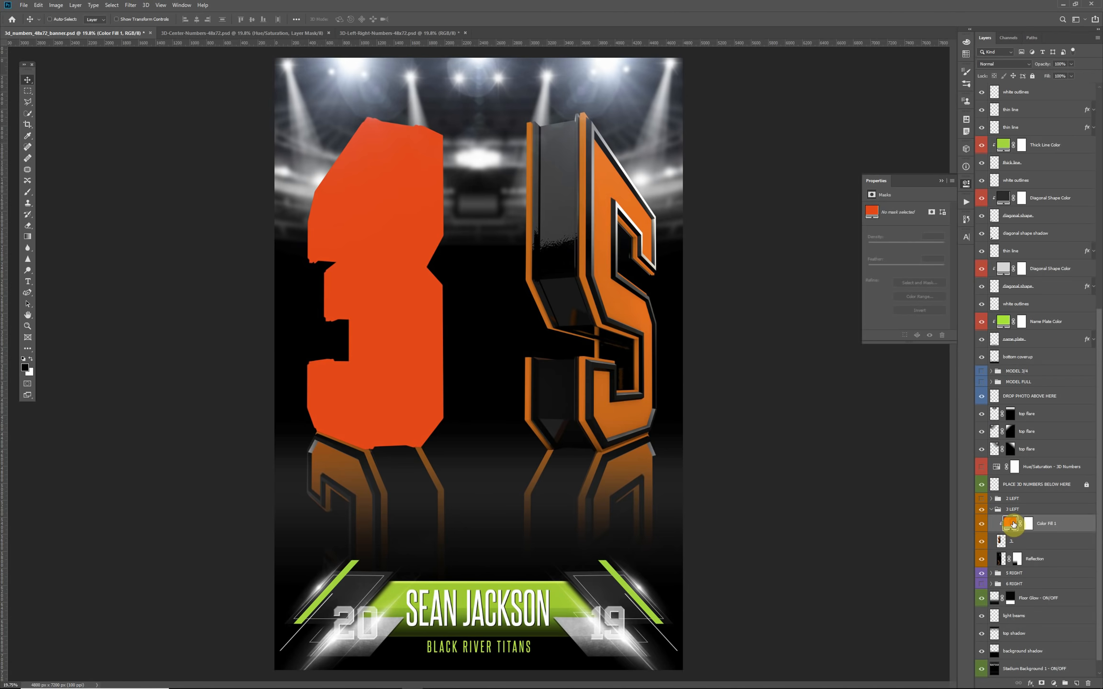
pyautogui.click(987, 63)
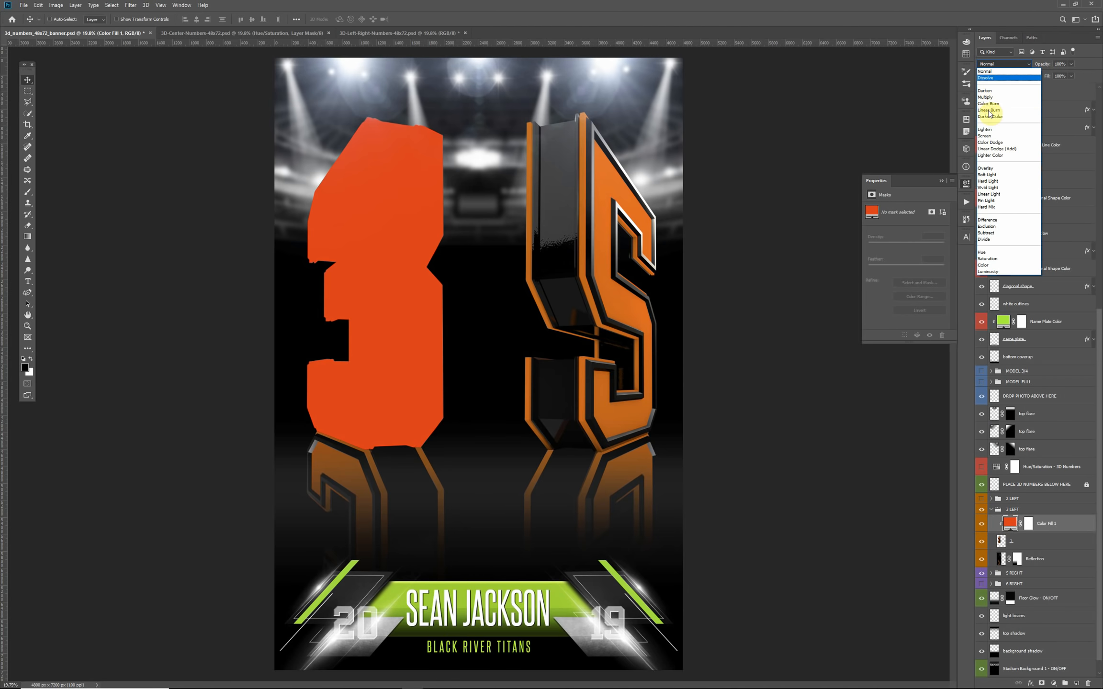
pyautogui.click(986, 168)
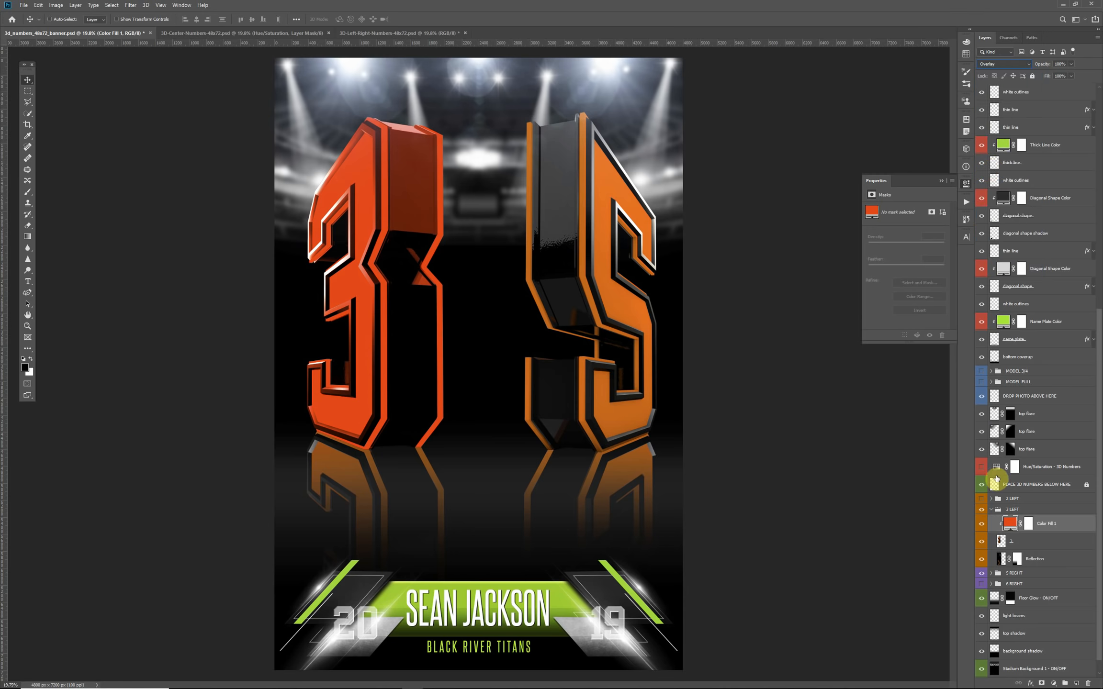
# - Hide the clipped color fill and desaturate the 3 layer beneath it
pyautogui.click(983, 527)
pyautogui.click(1001, 542)
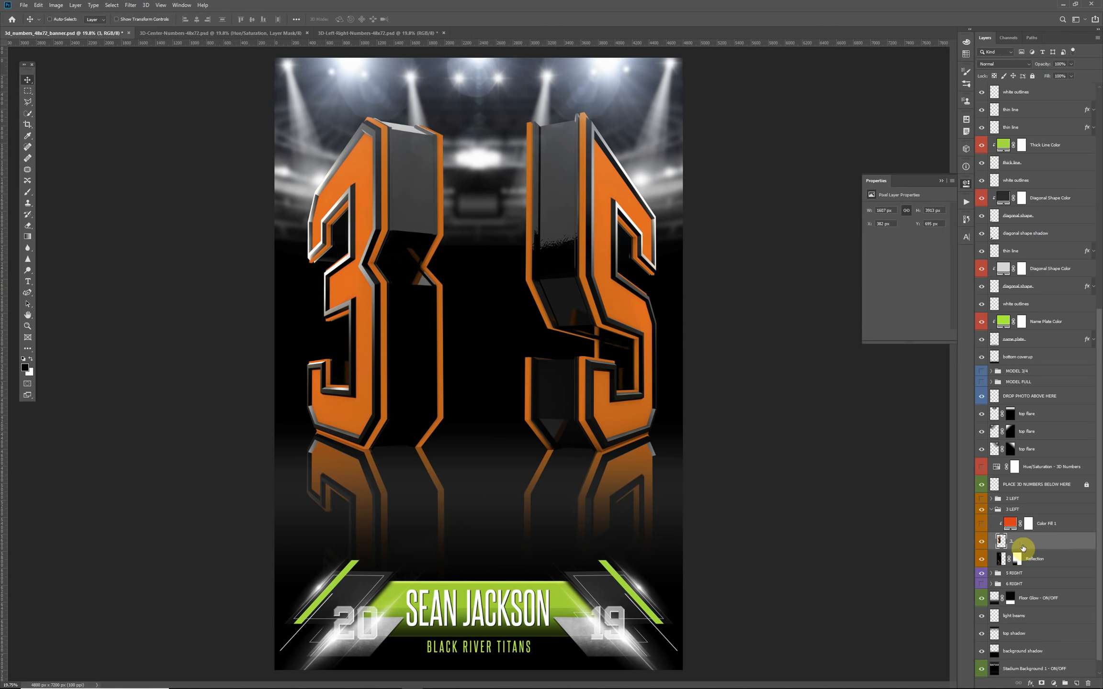
pyautogui.hotkey('ctrl', 'z')
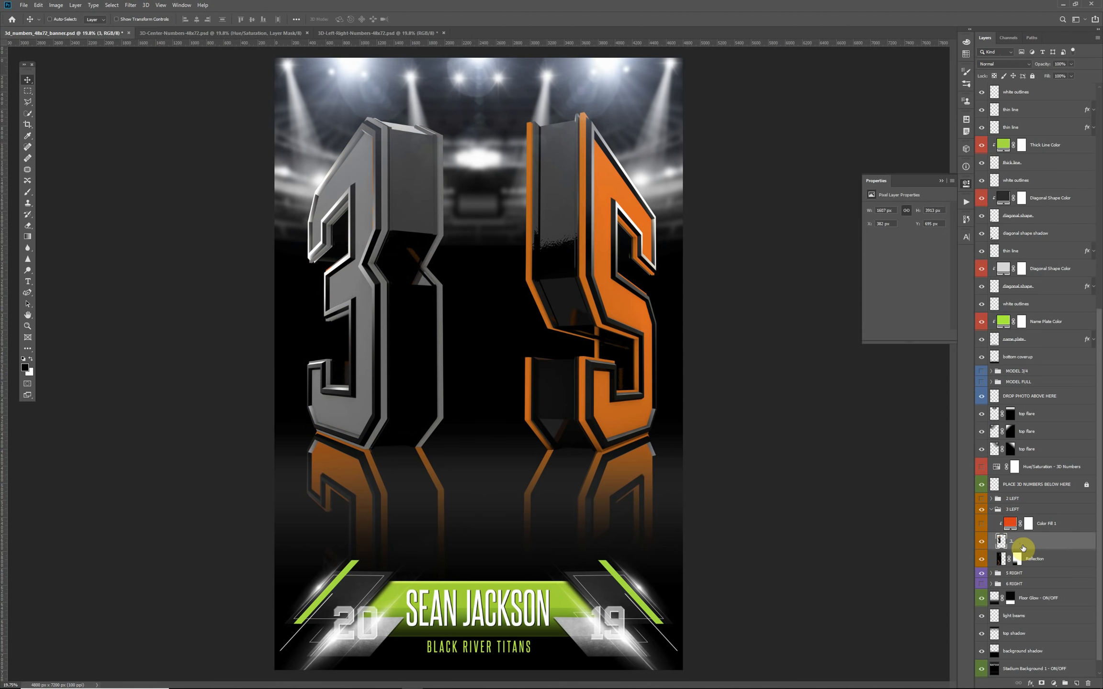
# - Desaturate the Reflection layer in the 3 LEFT group
pyautogui.click(1058, 563)
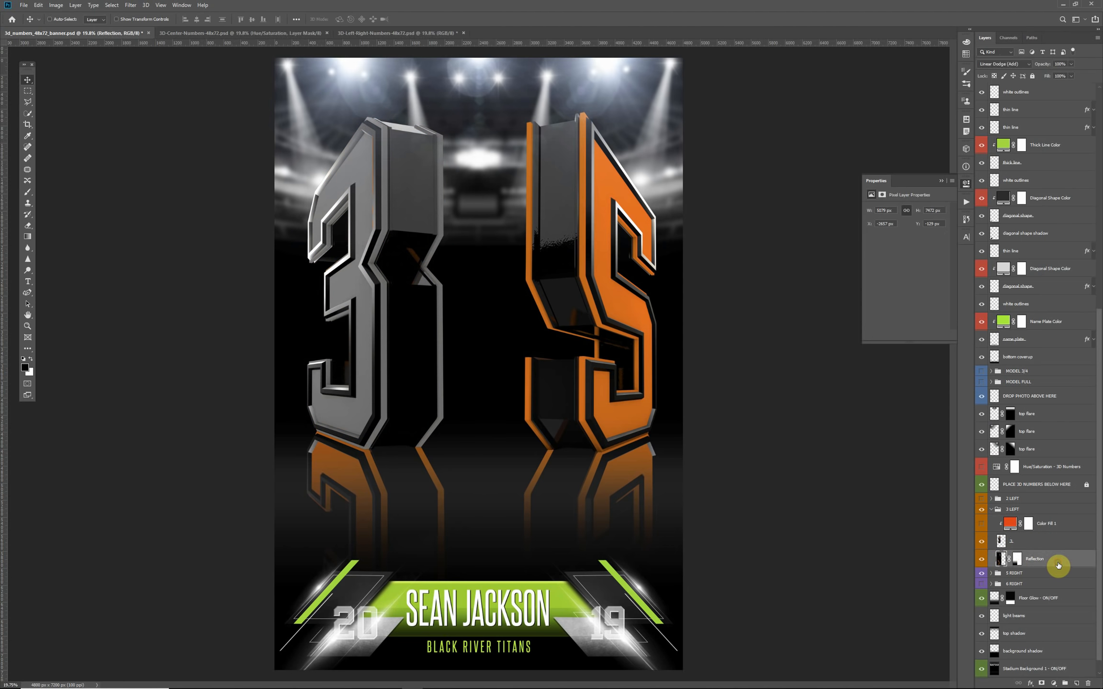
pyautogui.click(54, 5)
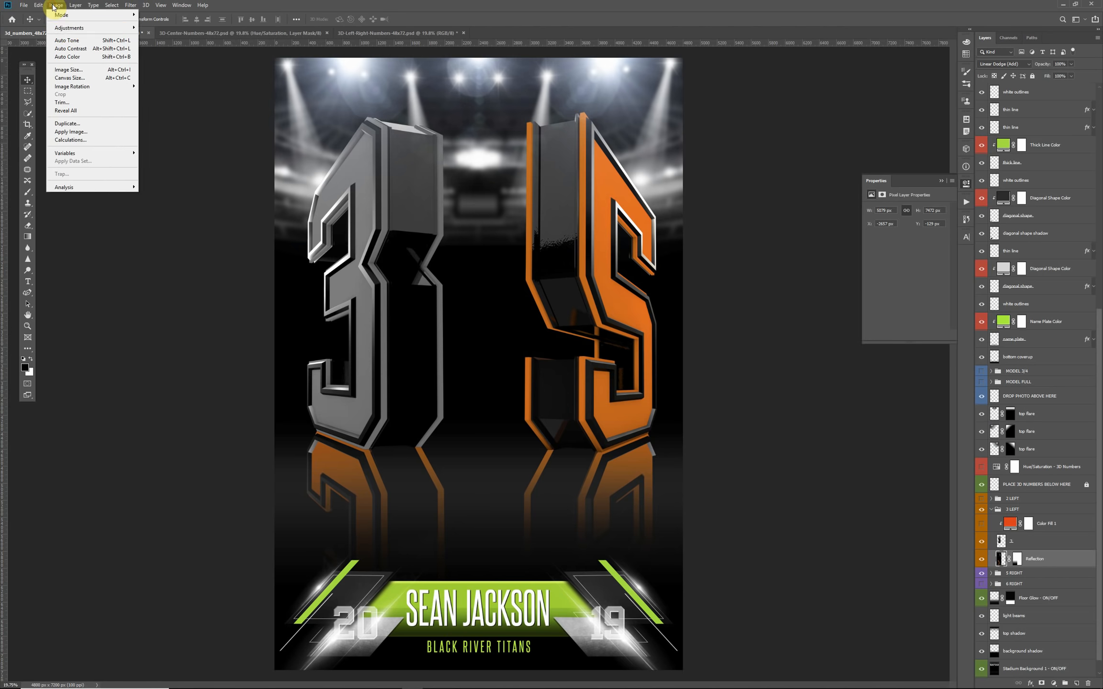
pyautogui.moveTo(66, 30)
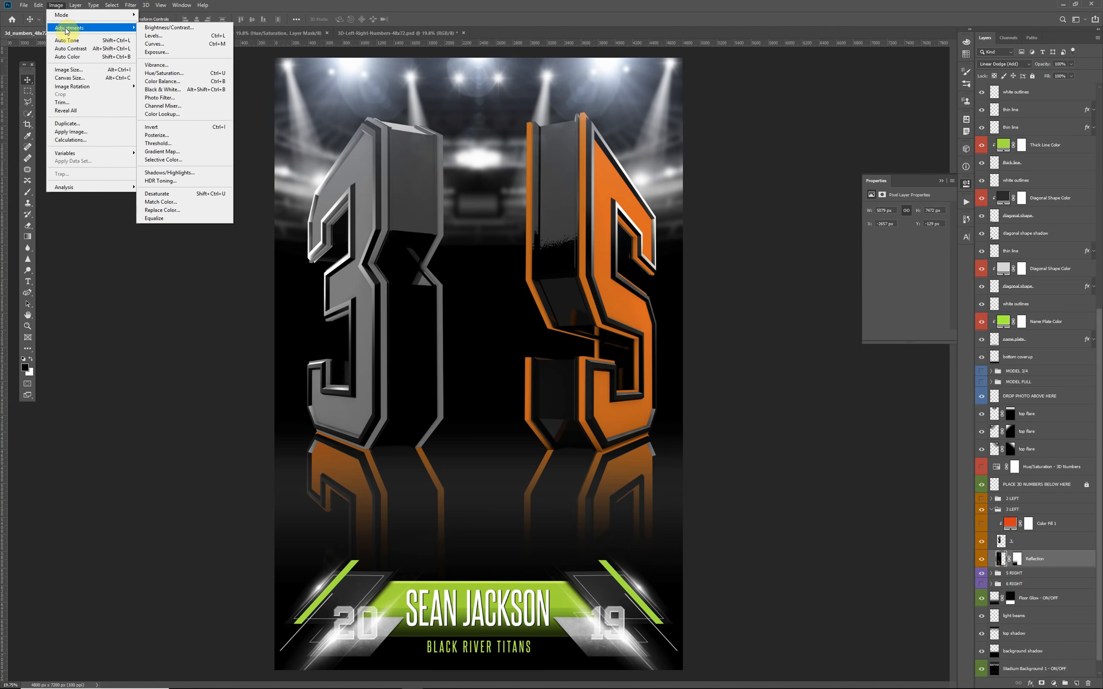
pyautogui.click(150, 193)
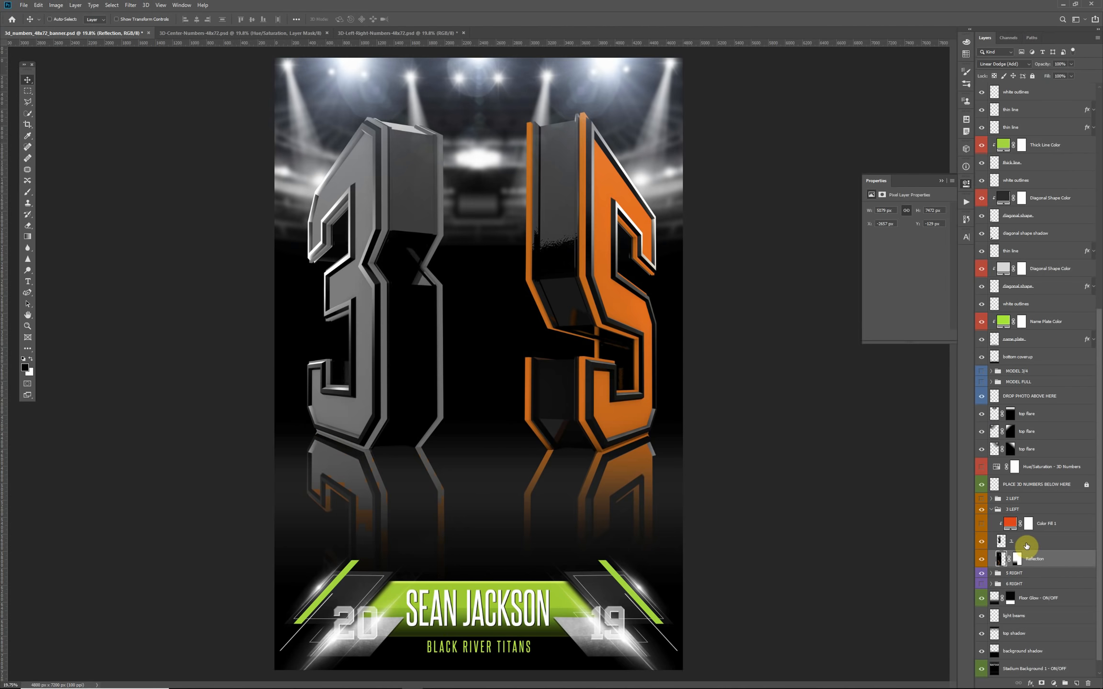
# - Show the color fill above the 3 again, try blue and green tones, and set its color to light blue
pyautogui.click(980, 526)
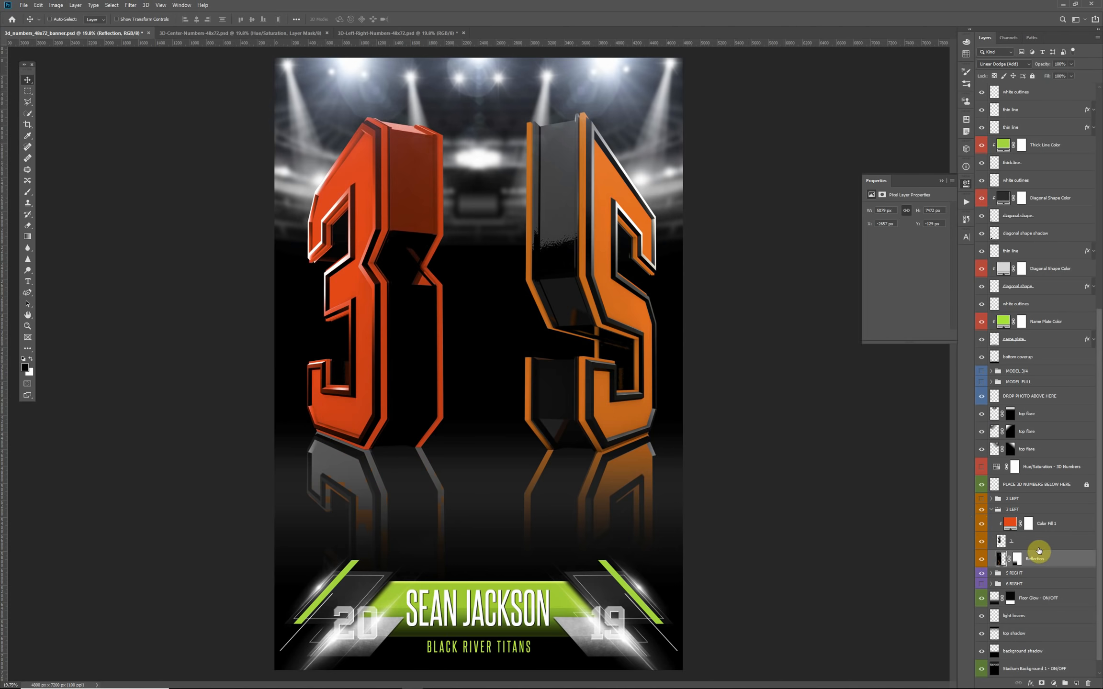
pyautogui.click(1012, 526)
pyautogui.doubleClick(1012, 526)
pyautogui.click(961, 557)
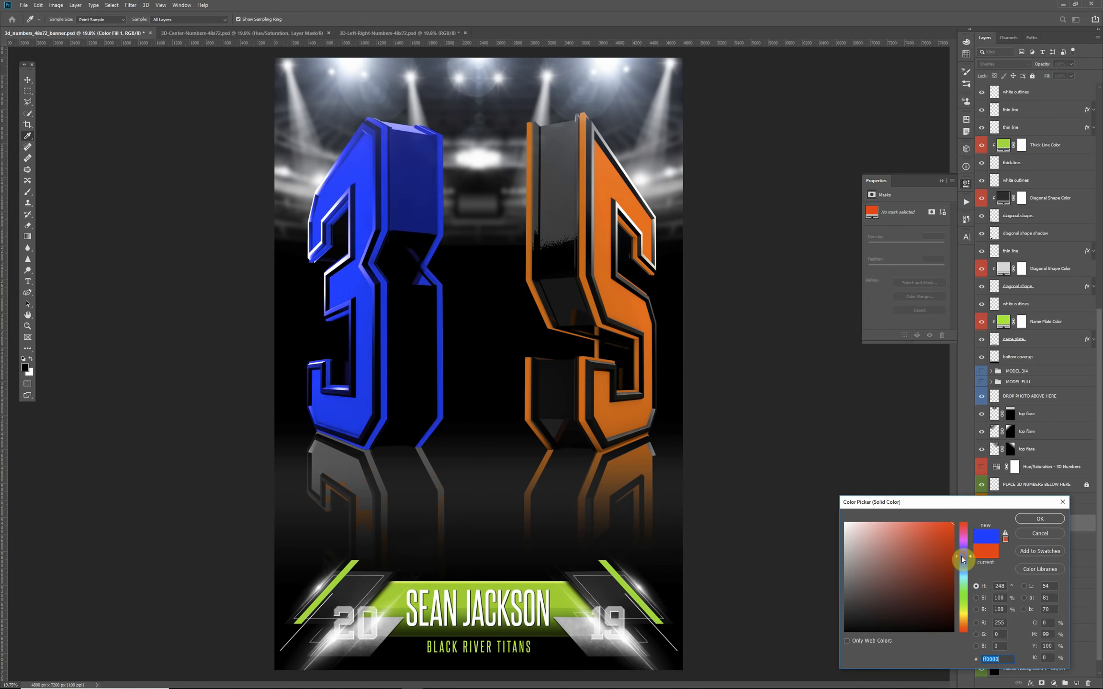
pyautogui.moveTo(932, 570)
pyautogui.mouseDown()
pyautogui.moveTo(901, 573)
pyautogui.moveTo(918, 541)
pyautogui.moveTo(936, 554)
pyautogui.moveTo(903, 593)
pyautogui.moveTo(966, 575)
pyautogui.mouseUp()
pyautogui.click(898, 575)
pyautogui.click(966, 584)
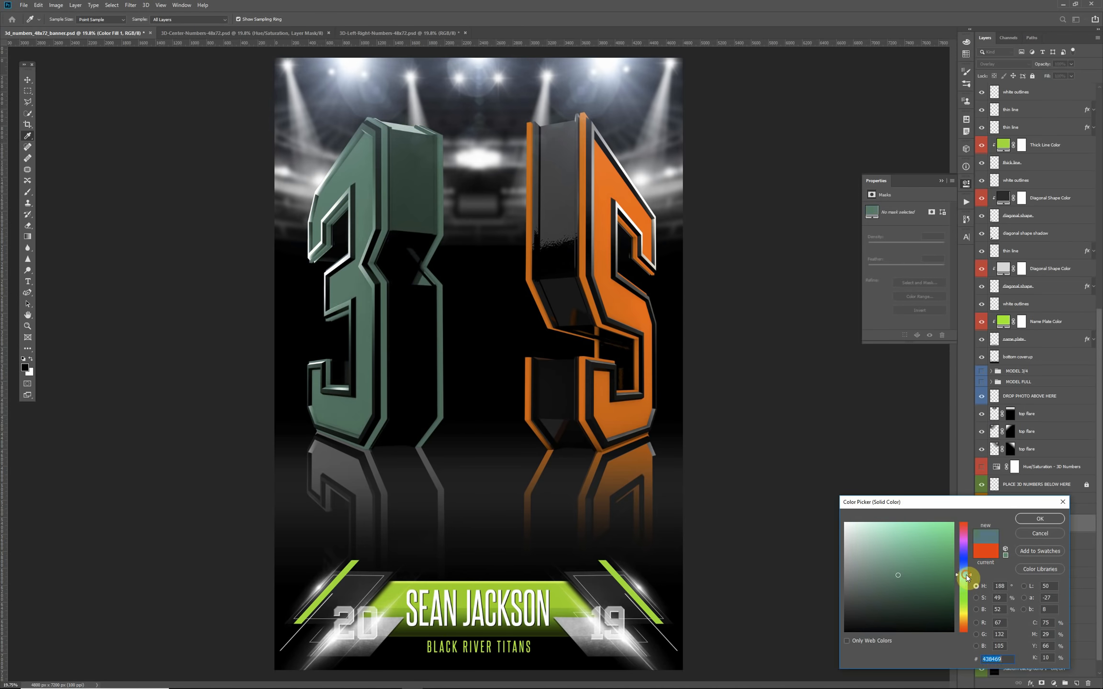
pyautogui.moveTo(905, 537)
pyautogui.mouseDown()
pyautogui.moveTo(921, 536)
pyautogui.moveTo(930, 590)
pyautogui.moveTo(950, 546)
pyautogui.mouseUp()
pyautogui.click(1042, 522)
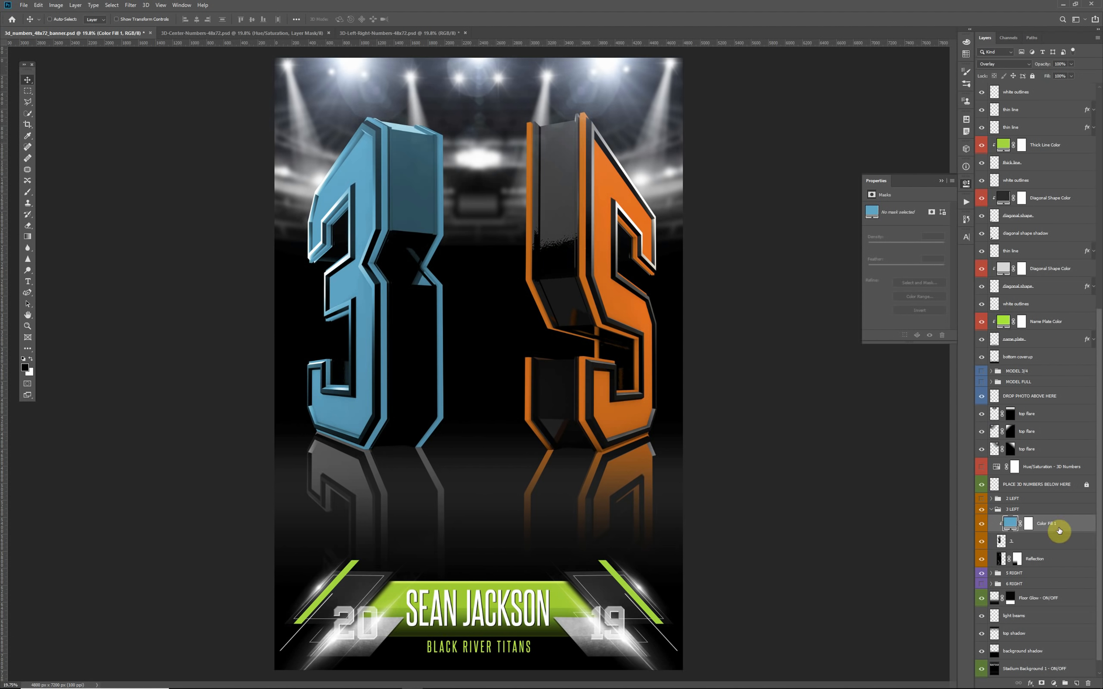
# - Duplicate the light blue fill layer above the Reflection layer and clip the copy to the reflection
pyautogui.click(1008, 542)
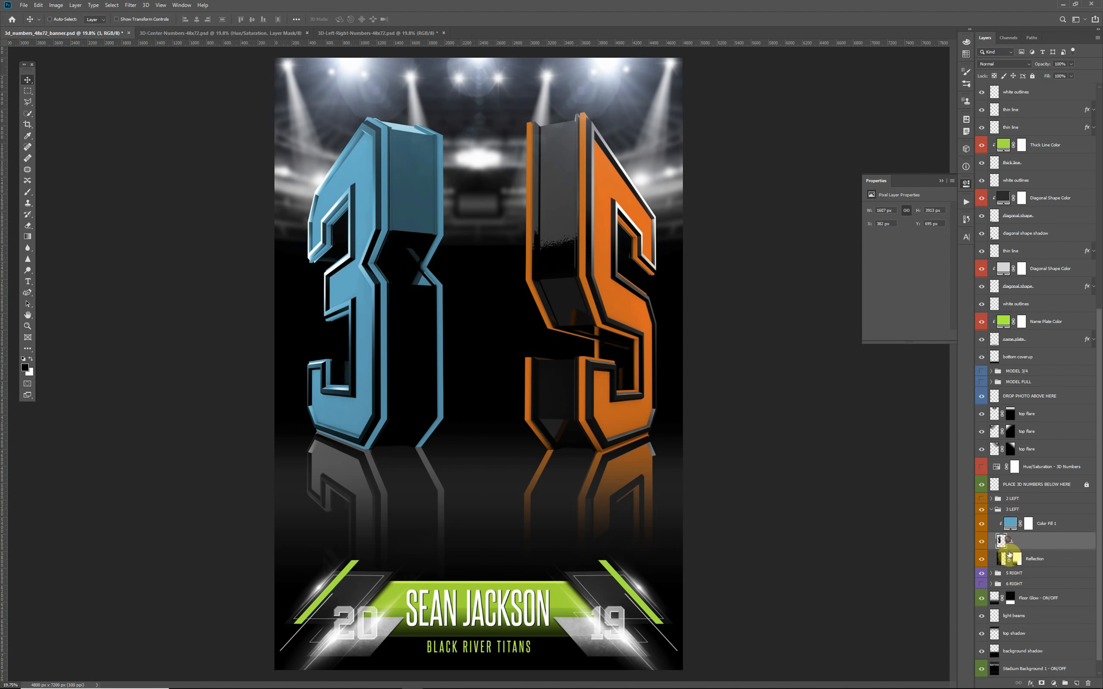
pyautogui.click(1056, 525)
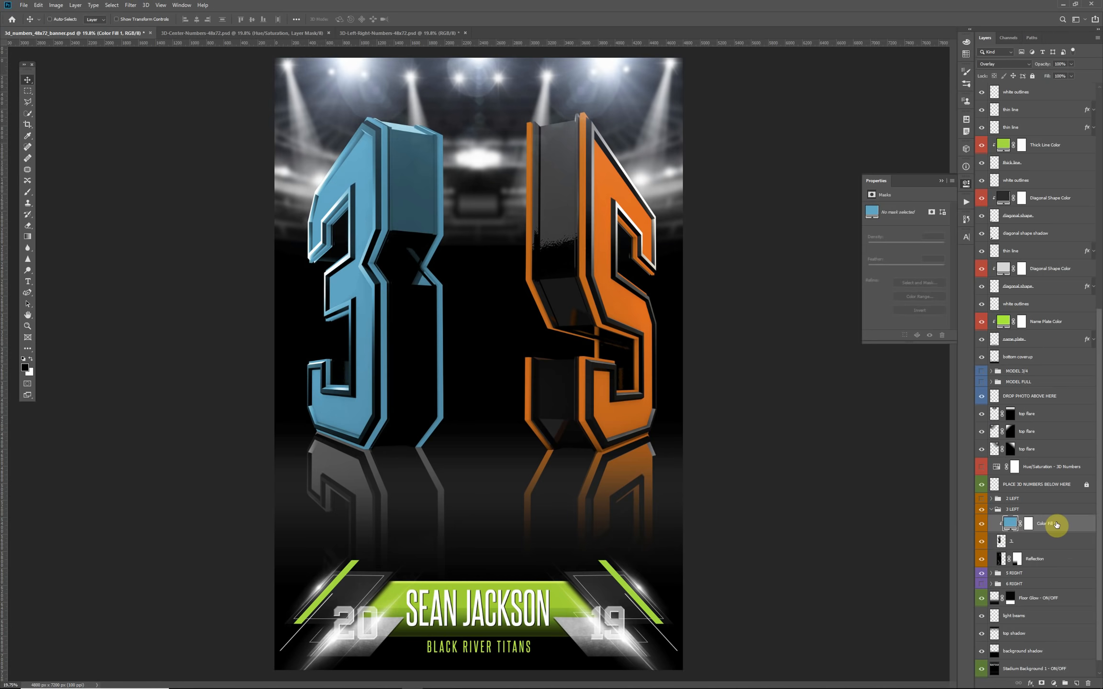
pyautogui.moveTo(1053, 527); pyautogui.dragTo(1052, 550)
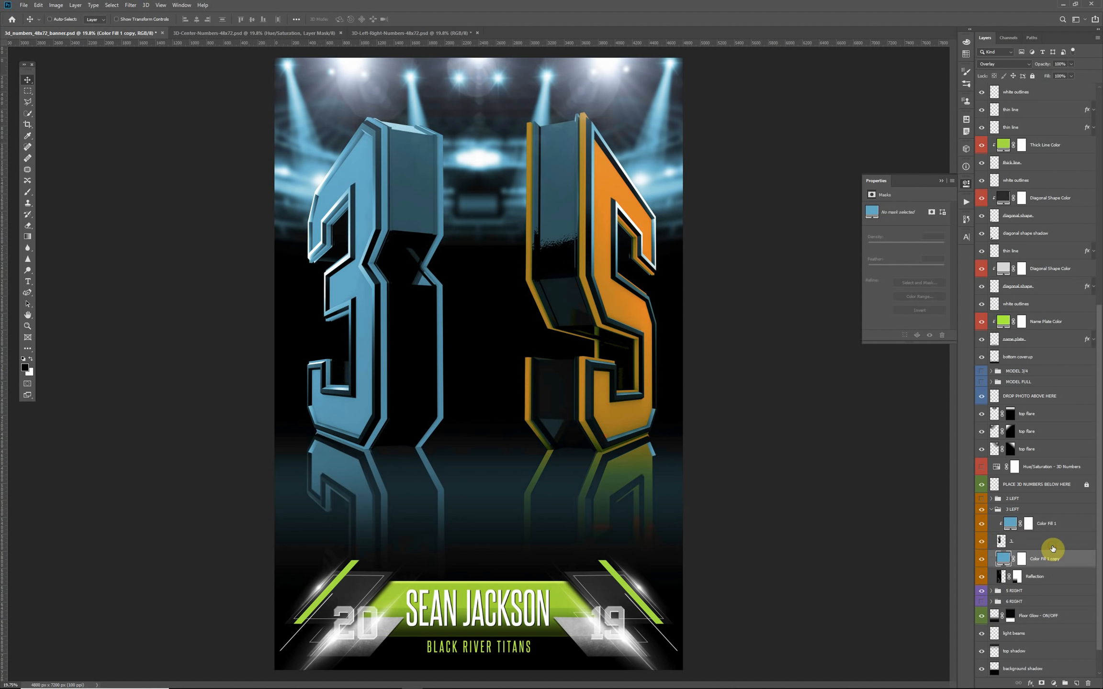
pyautogui.keyDown('alt'); pyautogui.click(1041, 568); pyautogui.keyUp('alt')
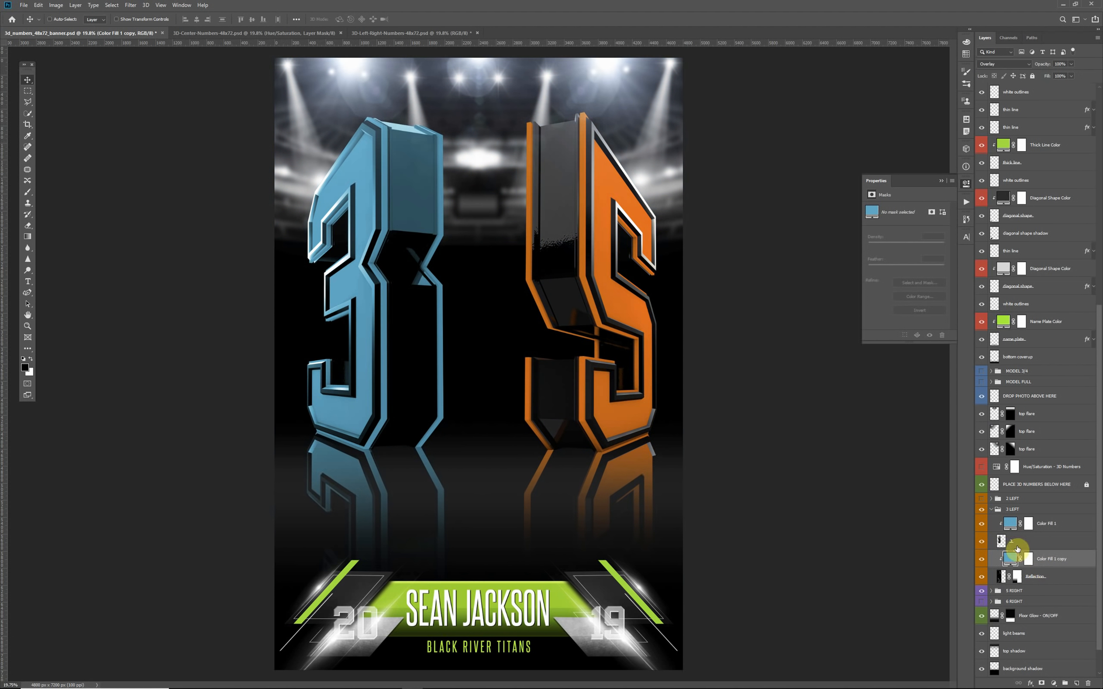
pyautogui.click(1014, 527)
pyautogui.moveTo(1013, 526); pyautogui.dragTo(1009, 567)
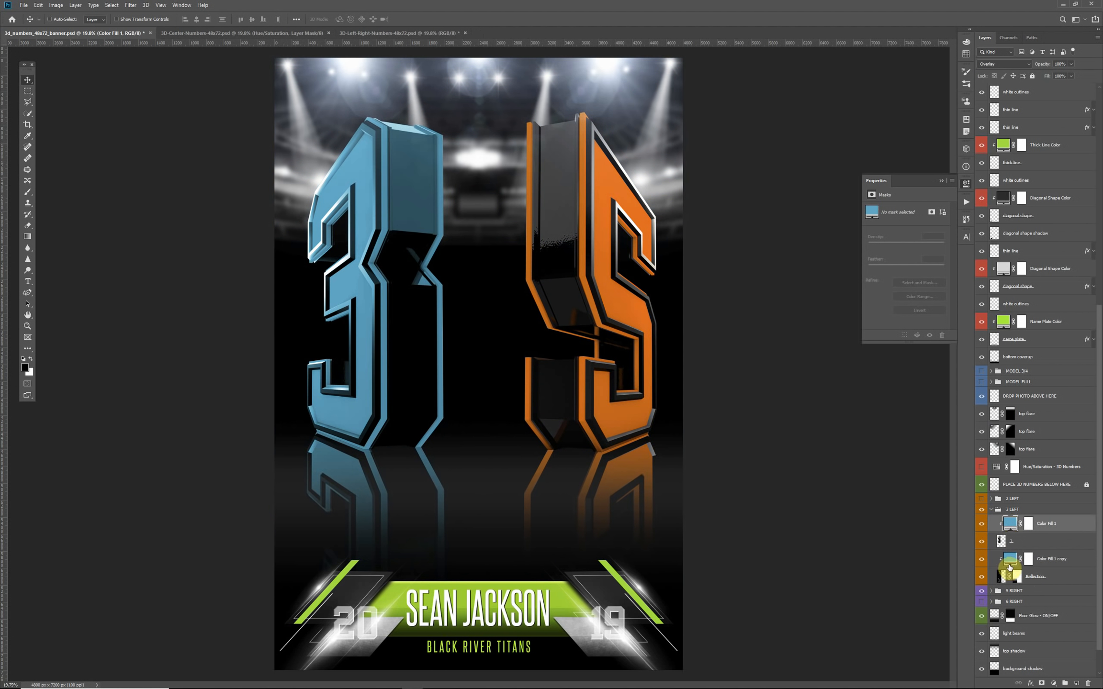
pyautogui.click(1010, 564)
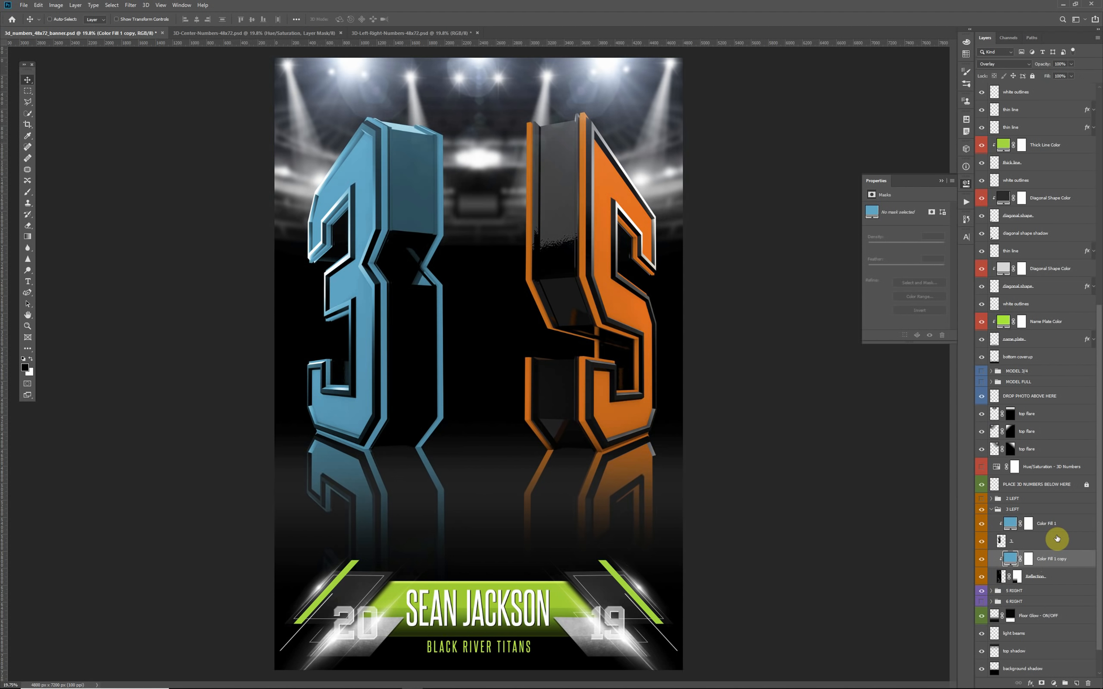
# - Revert the banner document to its original opened state using the history snapshot
pyautogui.click(967, 204)
pyautogui.click(967, 219)
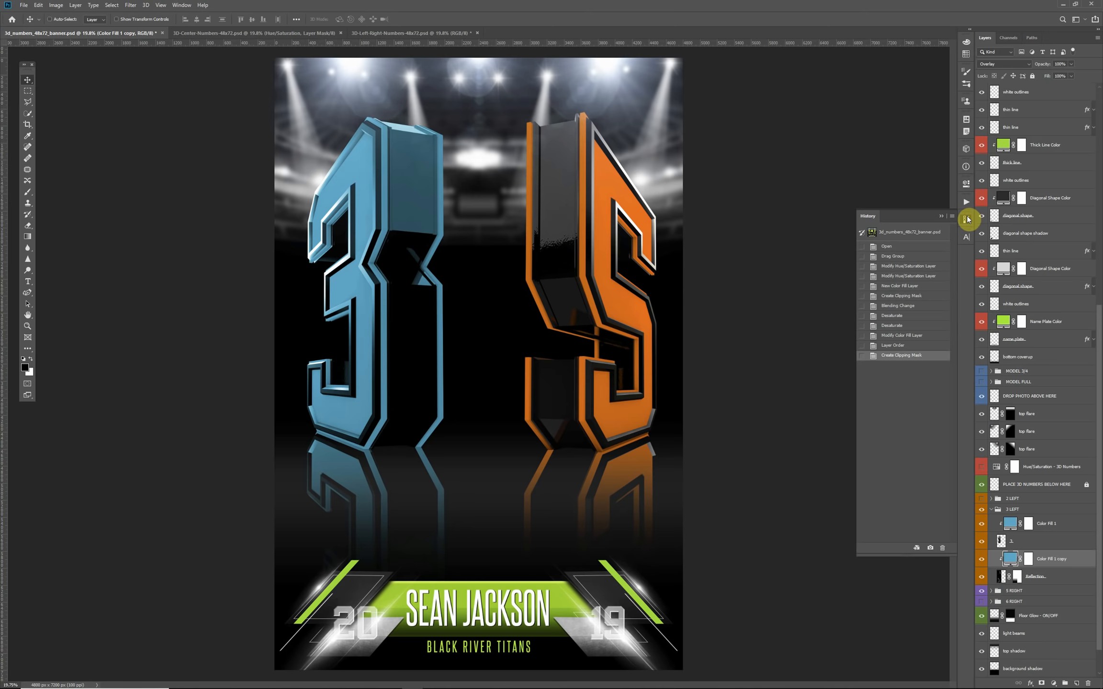
pyautogui.click(905, 233)
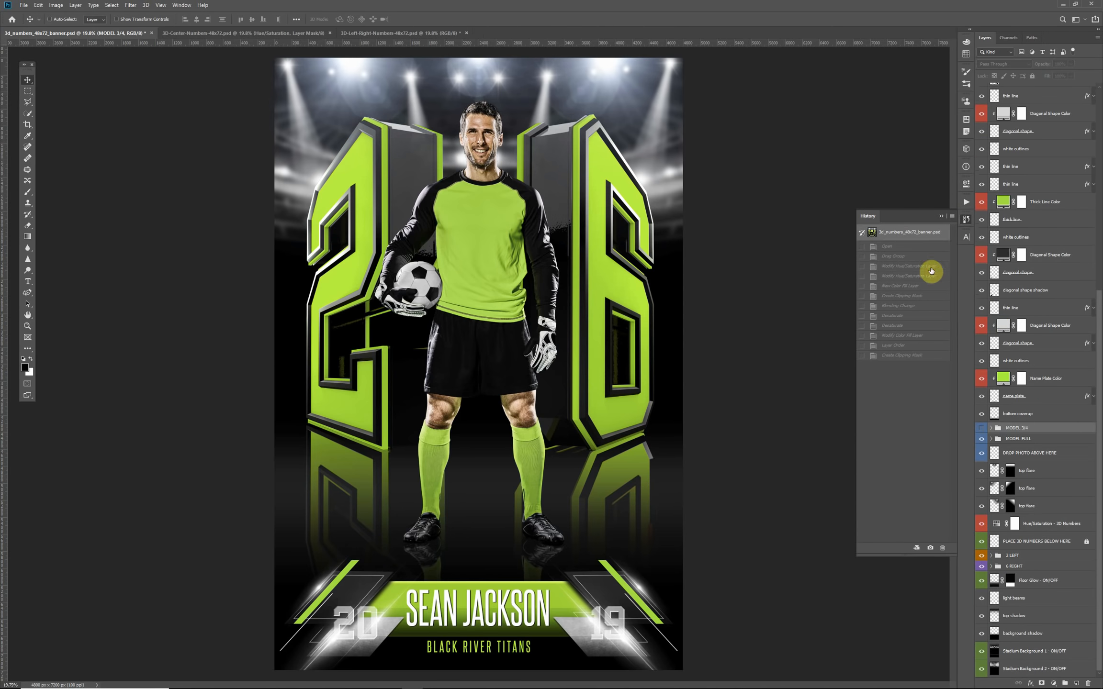
# - Toggle the MODEL FULL group to check the full-body player, then hide it and show the MODEL 3/4 group instead
pyautogui.click(982, 443)
pyautogui.click(981, 443)
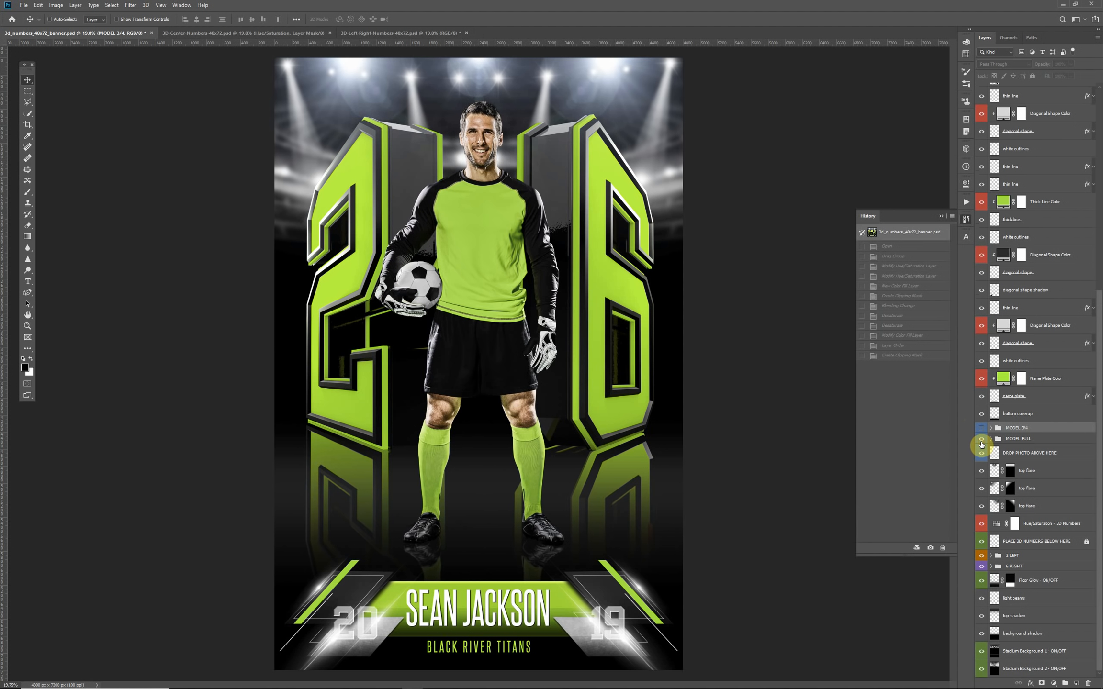
pyautogui.click(1029, 438)
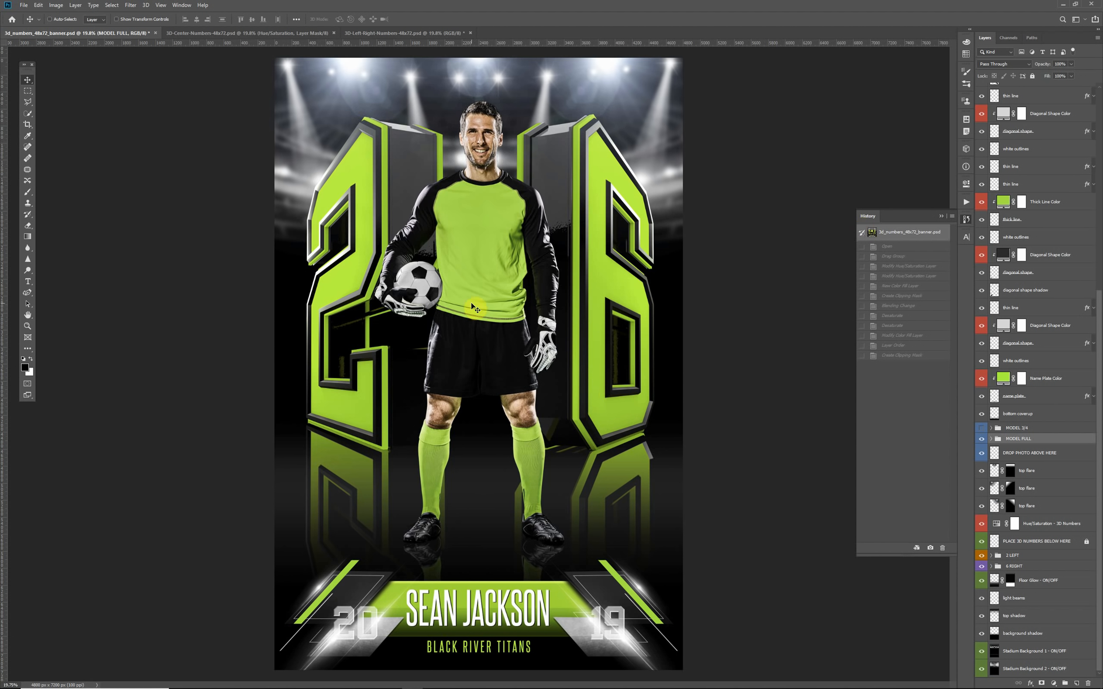
pyautogui.click(983, 441)
pyautogui.click(981, 430)
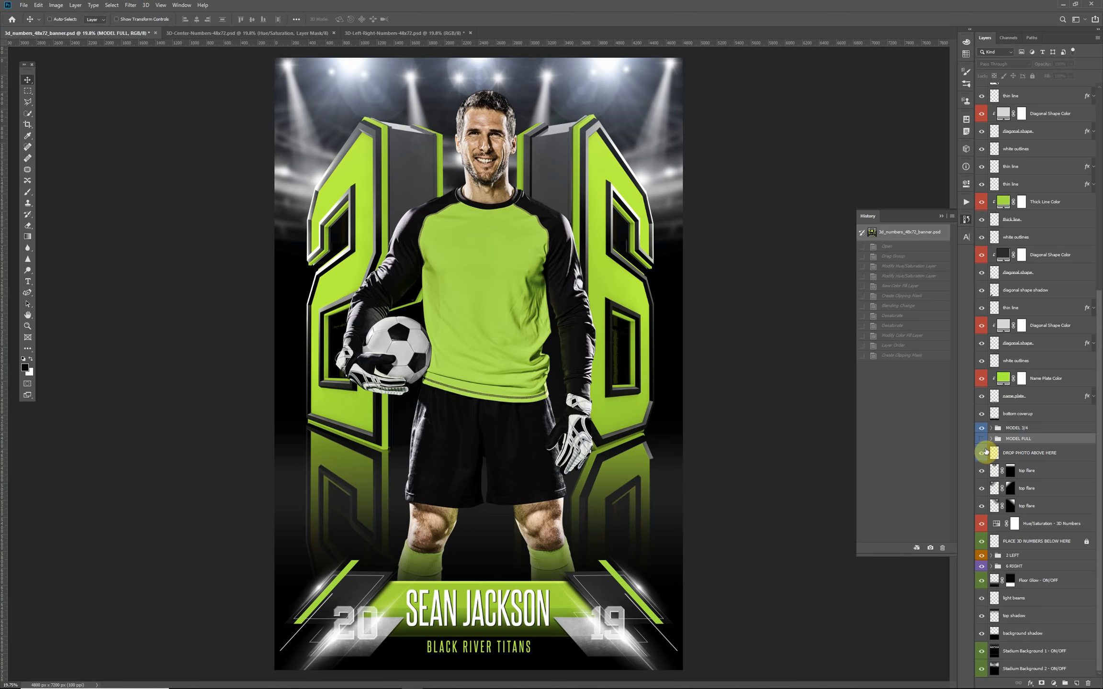
# - Hide the MODEL 3/4 group and show the MODEL FULL group instead
pyautogui.click(982, 428)
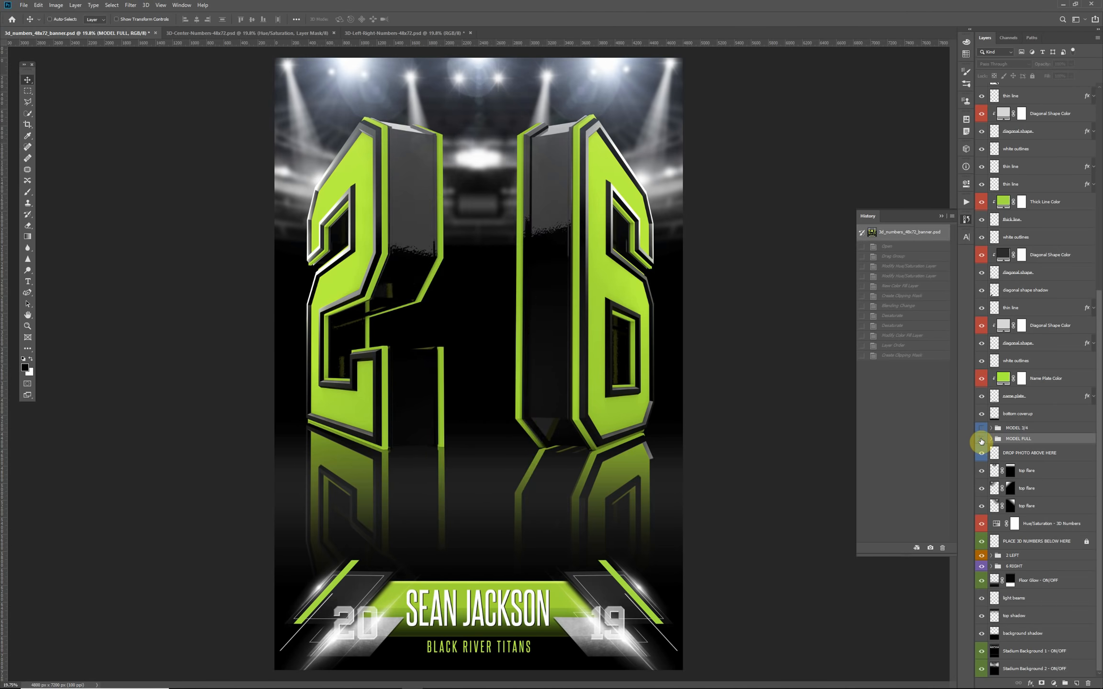
pyautogui.click(981, 439)
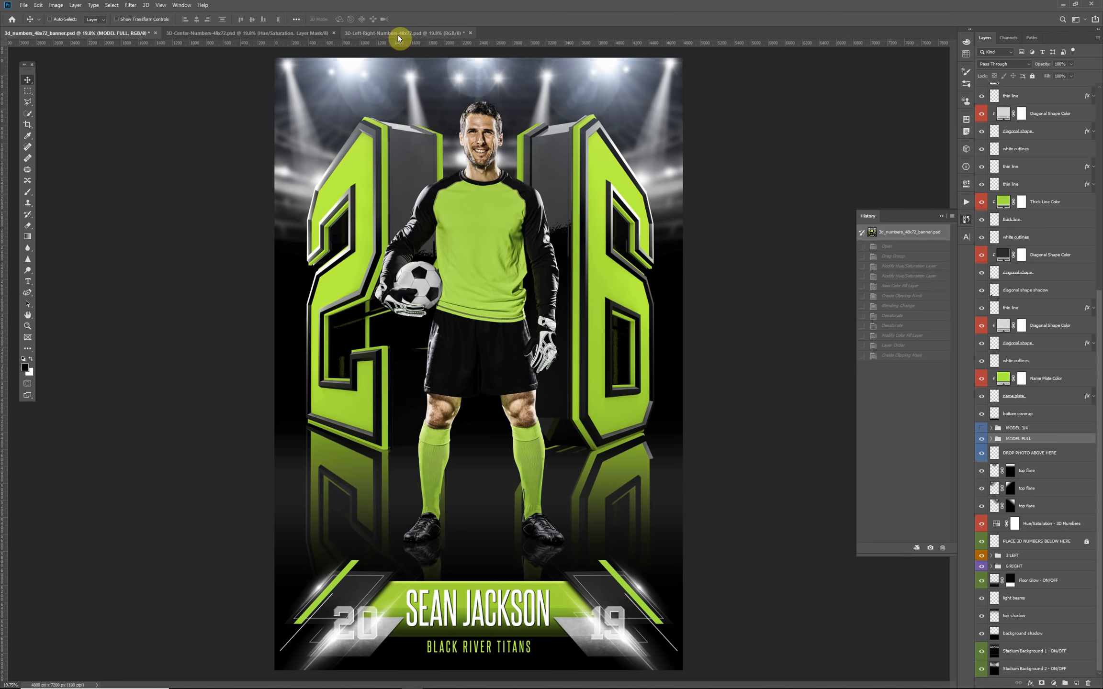
# - Review the center numbers document and the left-right numbers document, and switch back to the banner
pyautogui.click(227, 35)
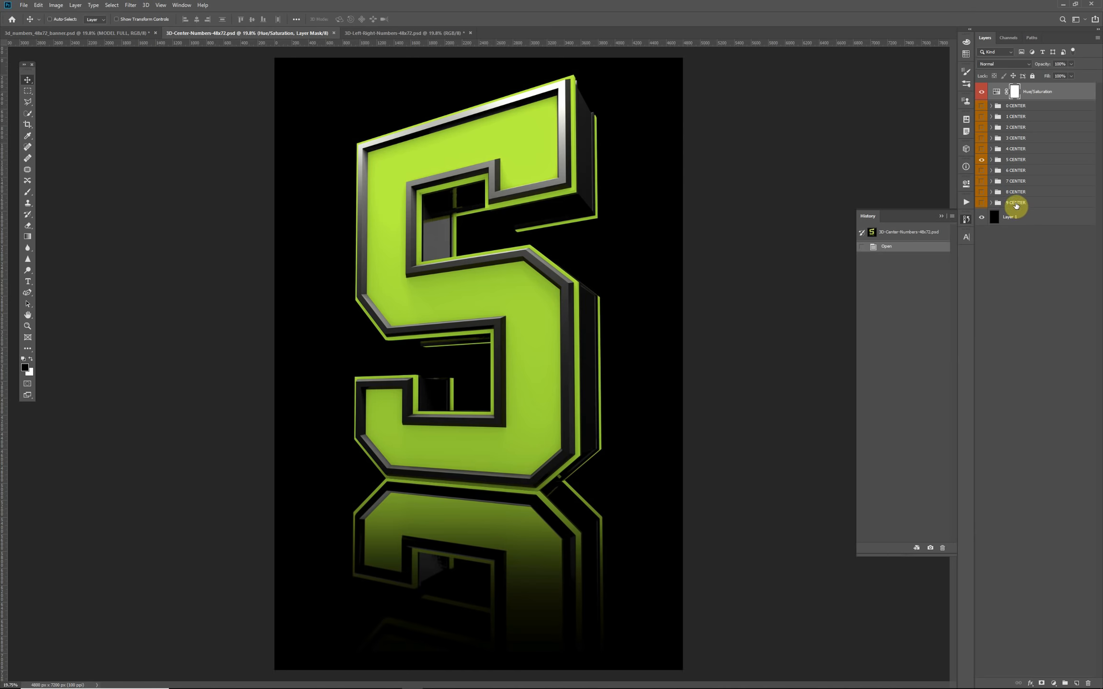
pyautogui.click(363, 33)
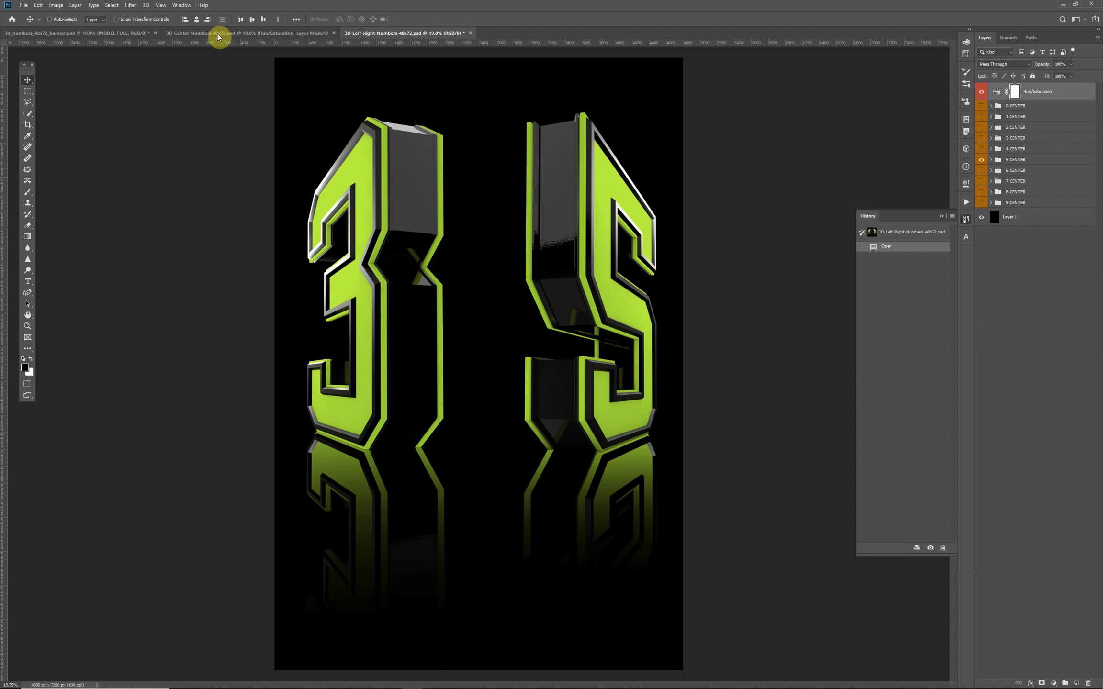
pyautogui.click(145, 34)
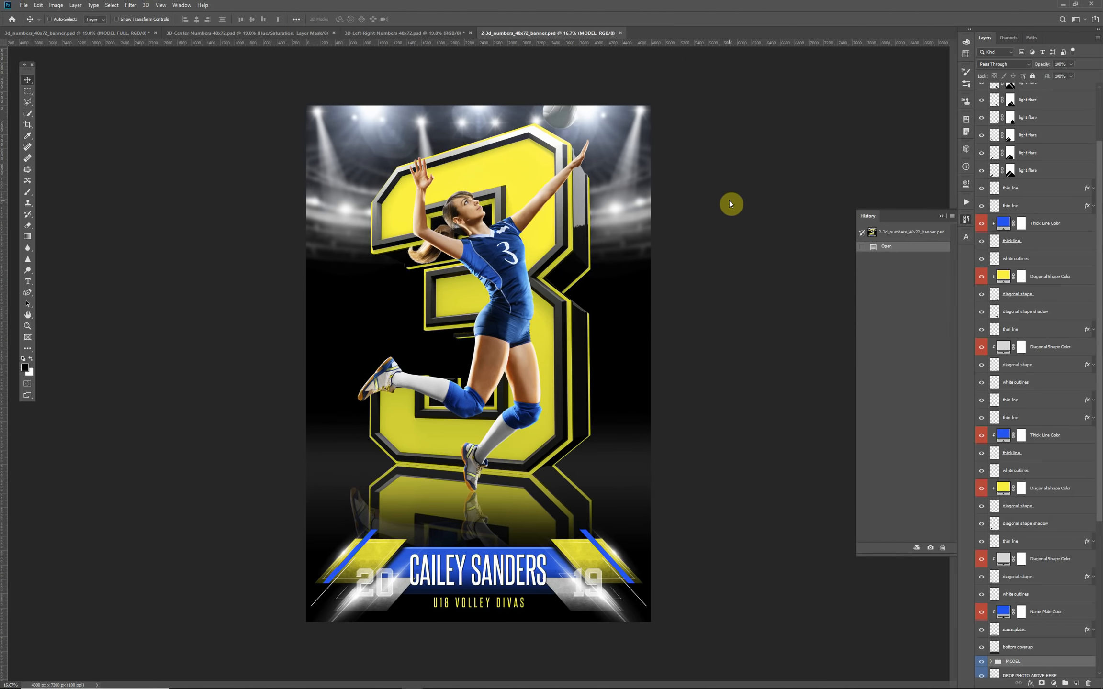
# - Fit the 2-3d_numbers_48x72_banner document to the window and examine its layer stack from the text layers down to the stadium backgrounds
pyautogui.hotkey('ctrl', '0')
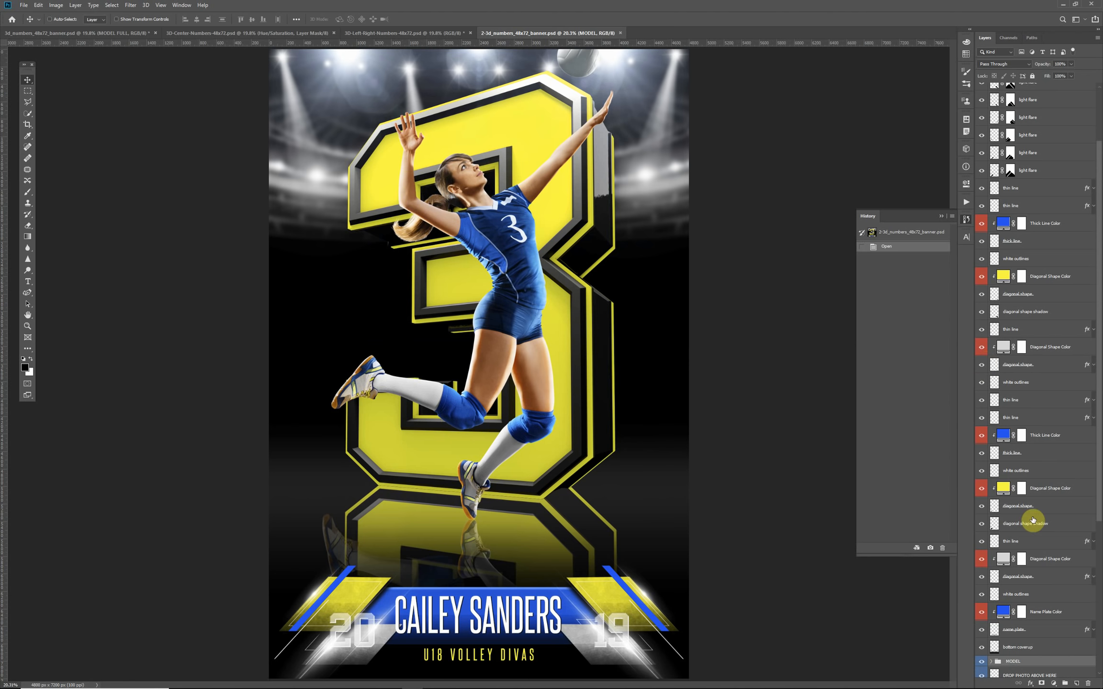
pyautogui.scroll(-3, 1032, 519)
pyautogui.scroll(5, 1032, 517)
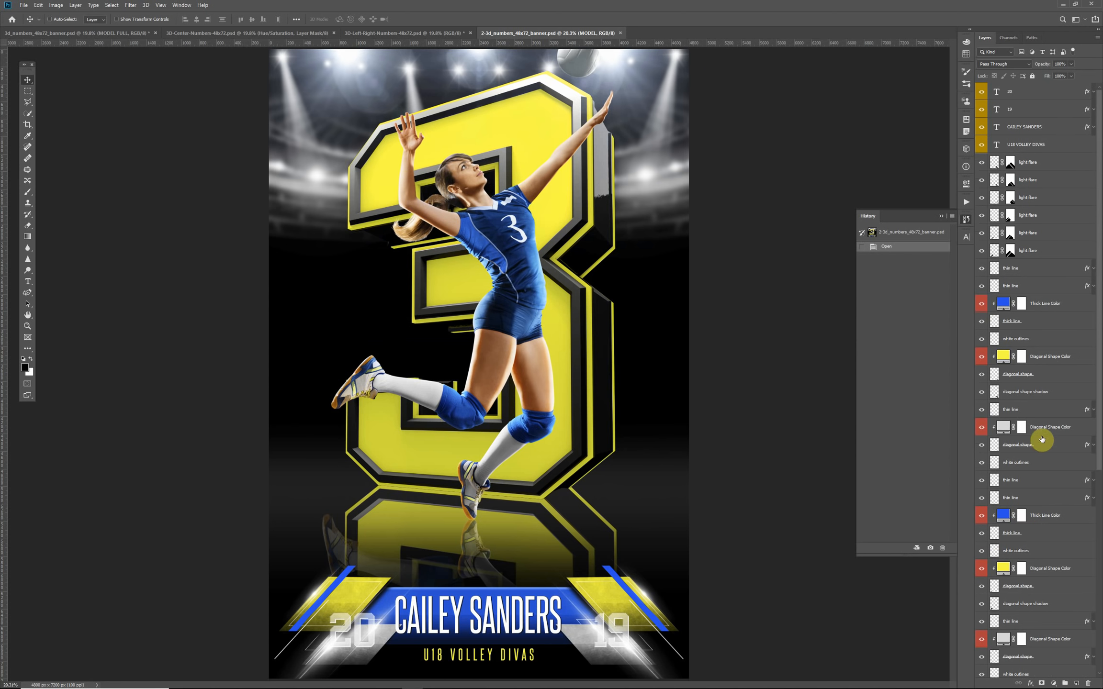
pyautogui.scroll(-8, 1022, 500)
pyautogui.scroll(-2, 1023, 499)
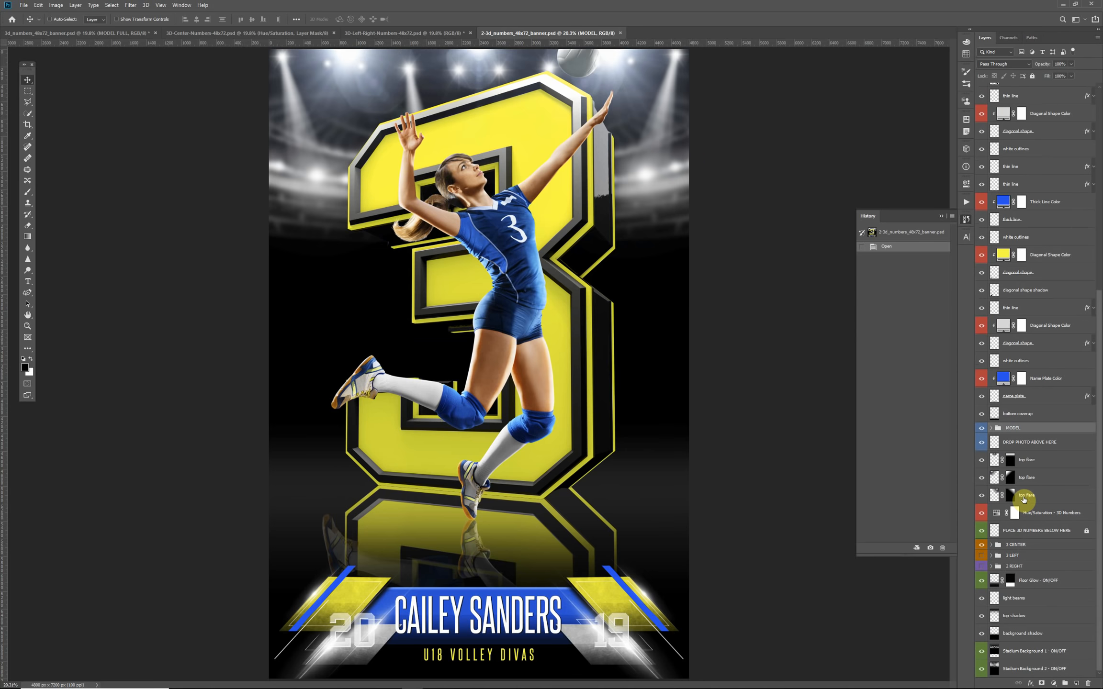
pyautogui.scroll(6, 1024, 499)
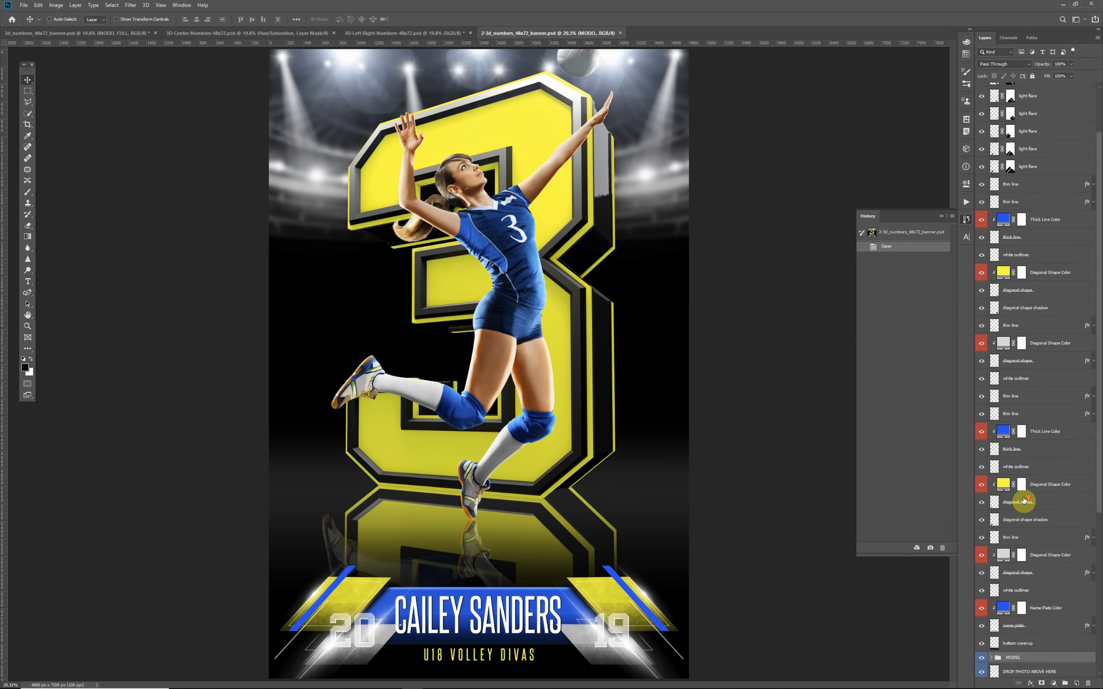
pyautogui.scroll(1, 1024, 499)
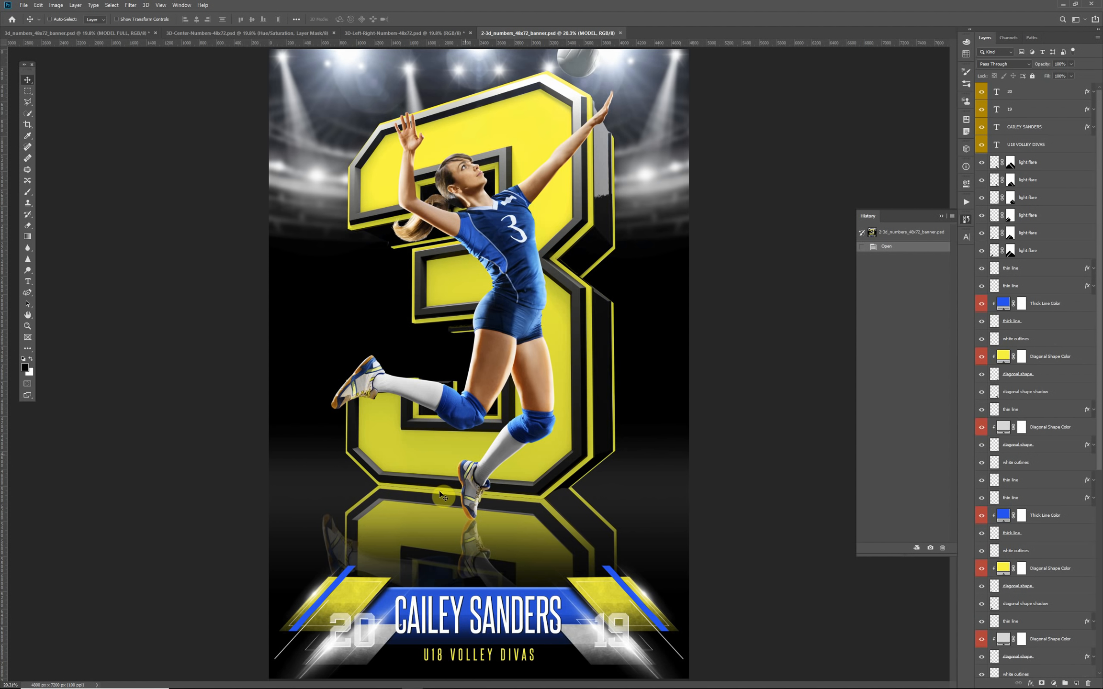
# - Try yellow (dff300) and magenta (f300d9) on the Thick Line Color fill of the banner's right accent stripe, and cancel
pyautogui.click(1010, 515)
pyautogui.click(1053, 428)
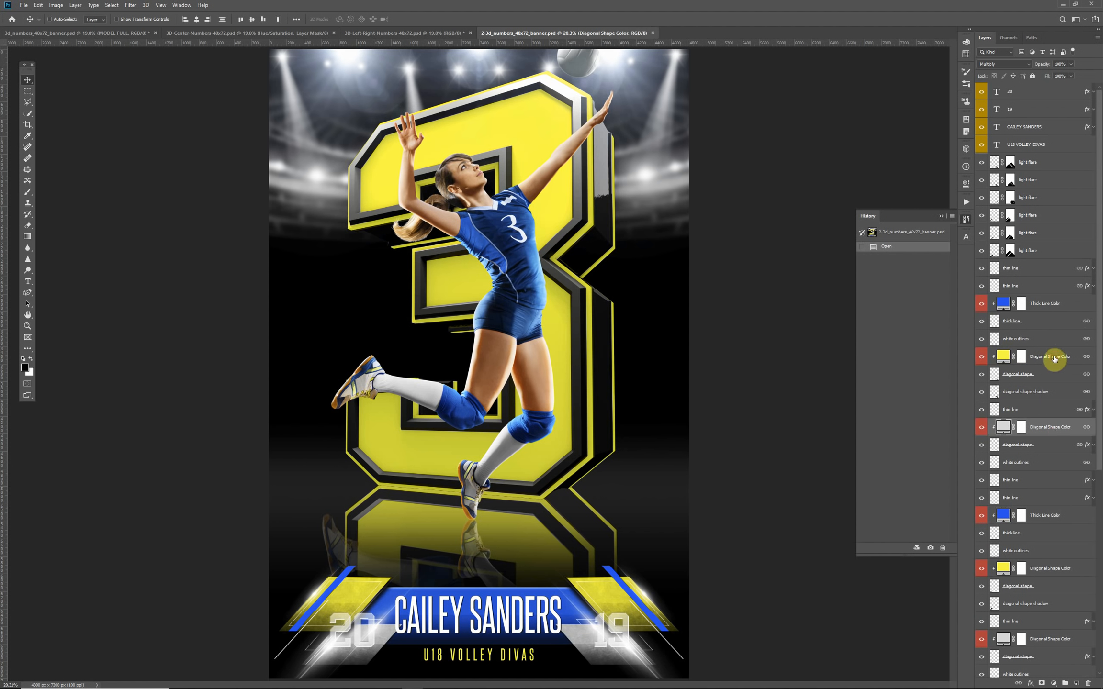
pyautogui.click(1053, 359)
pyautogui.click(1057, 306)
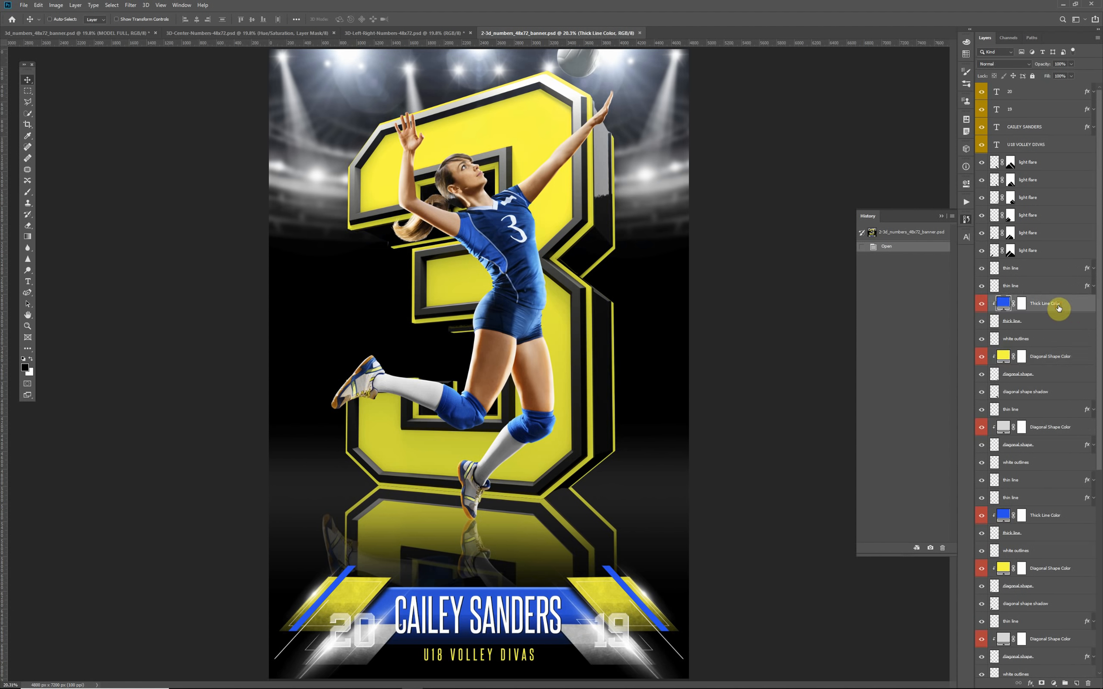
pyautogui.doubleClick(1002, 305)
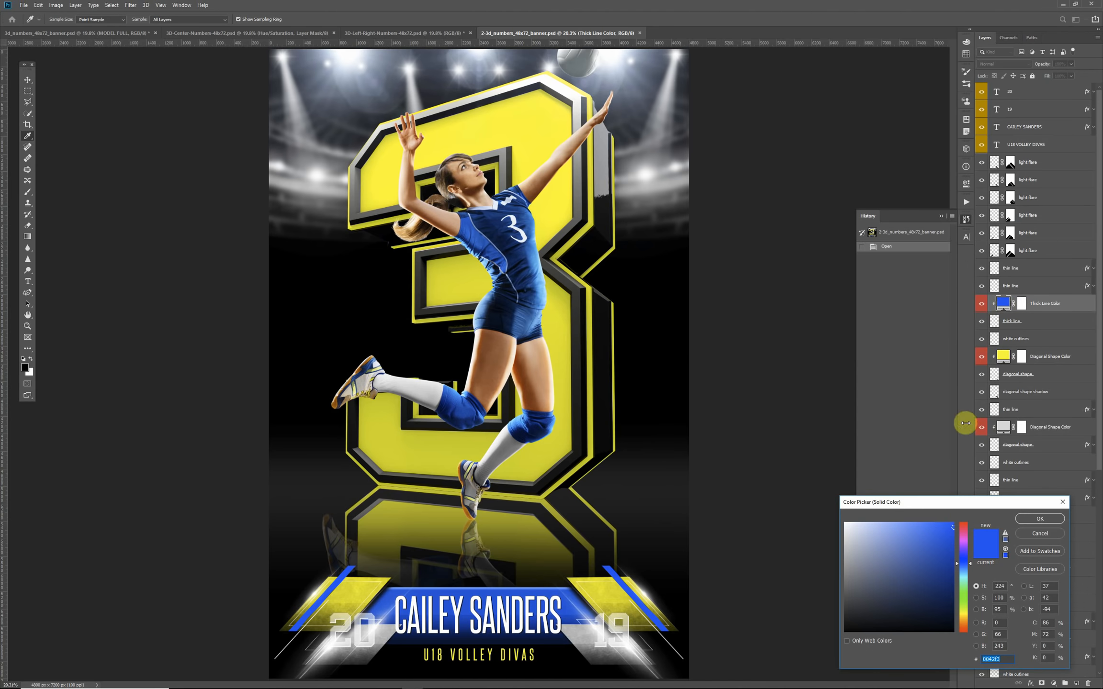
pyautogui.moveTo(950, 506); pyautogui.dragTo(842, 288)
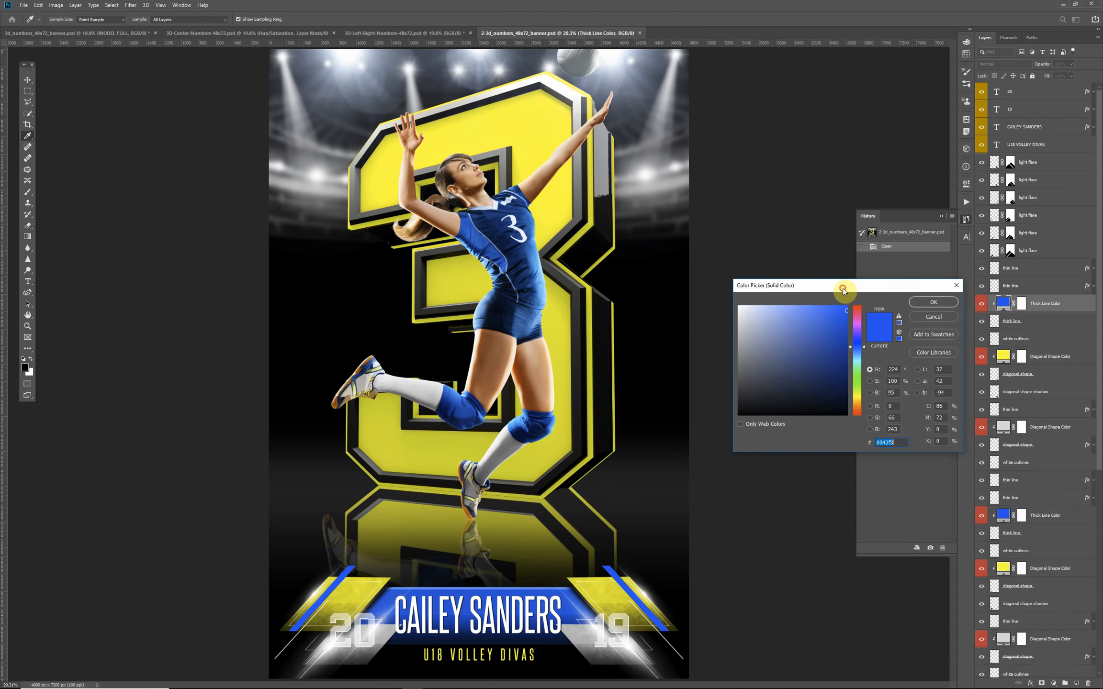
pyautogui.moveTo(856, 381); pyautogui.dragTo(859, 395)
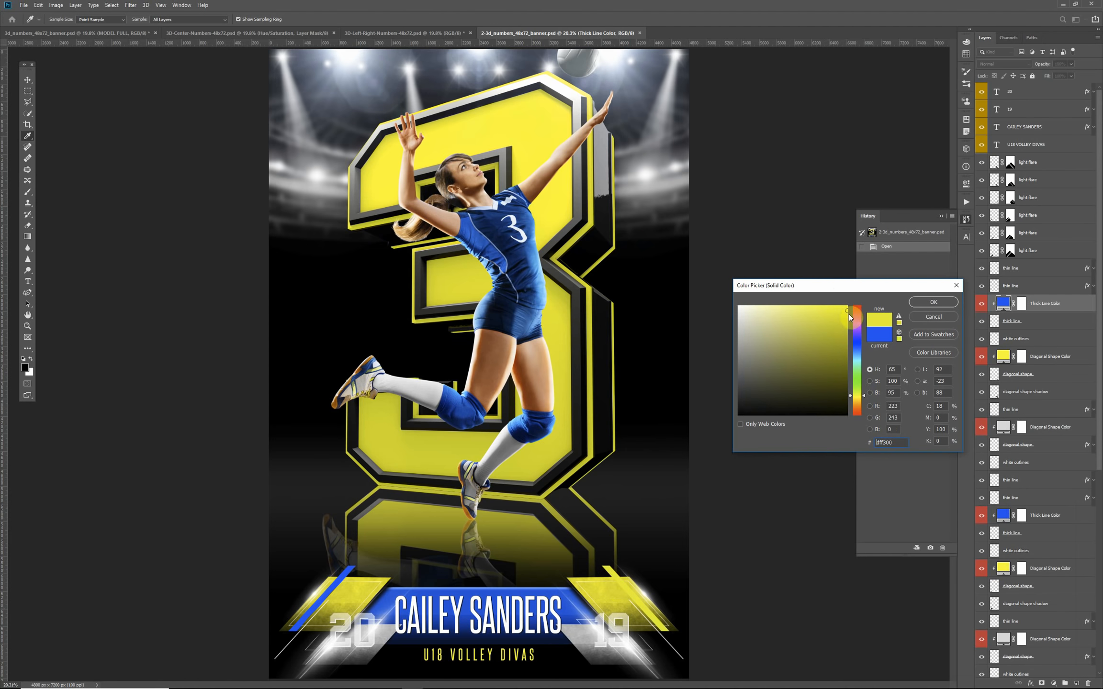
pyautogui.click(861, 321)
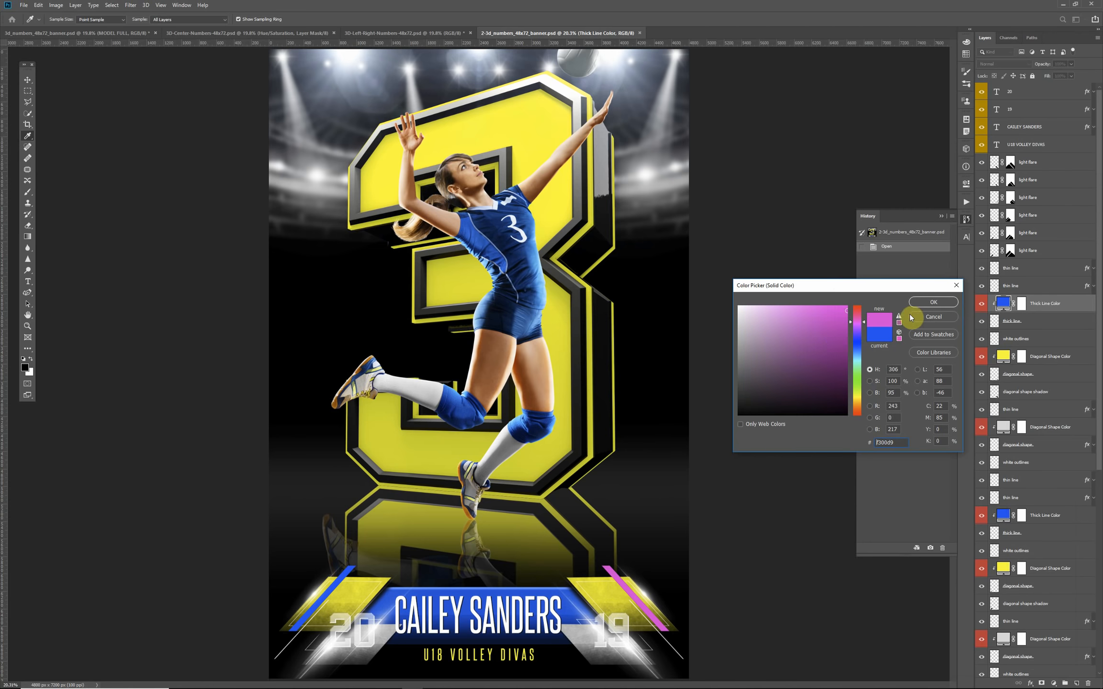
pyautogui.click(943, 318)
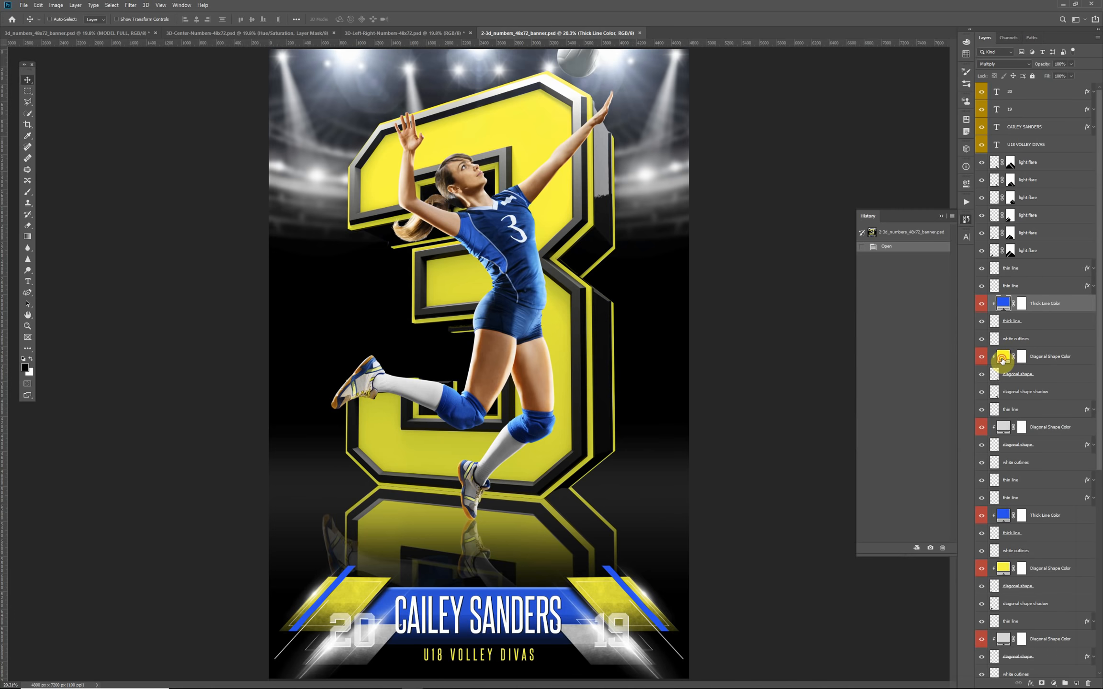
# - Try blue (0090ff) and dark red (9a0c38) on the yellow Diagonal Shape Color fill beside the 19, and cancel
pyautogui.doubleClick(1003, 357)
pyautogui.click(858, 352)
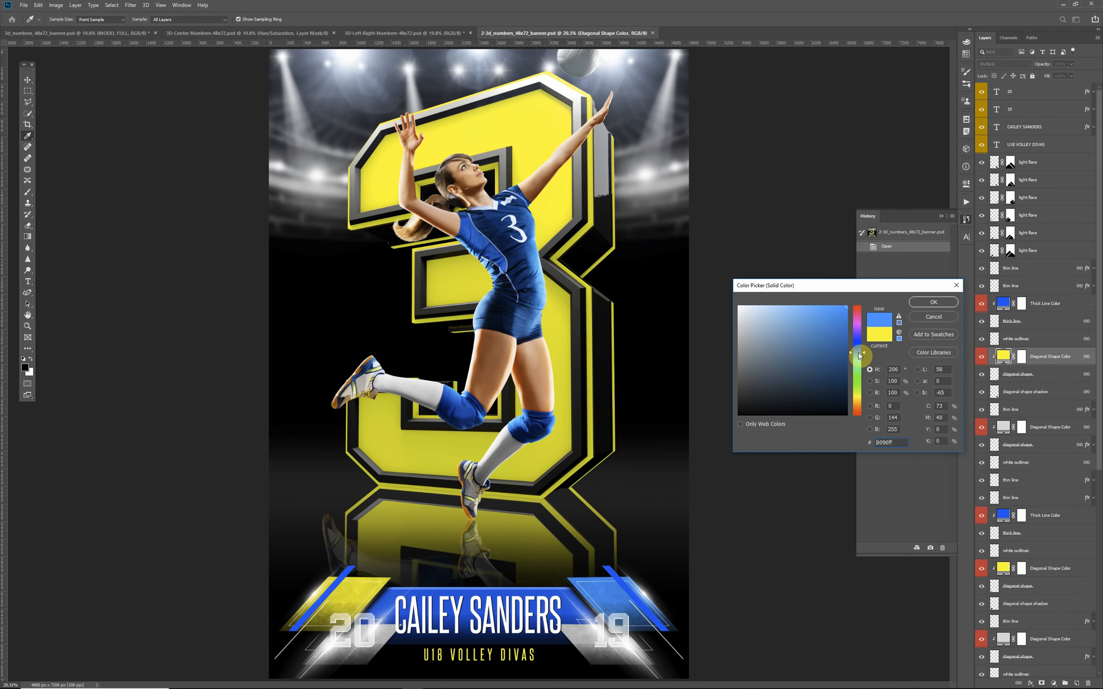
pyautogui.click(845, 349)
pyautogui.moveTo(854, 342); pyautogui.dragTo(856, 312)
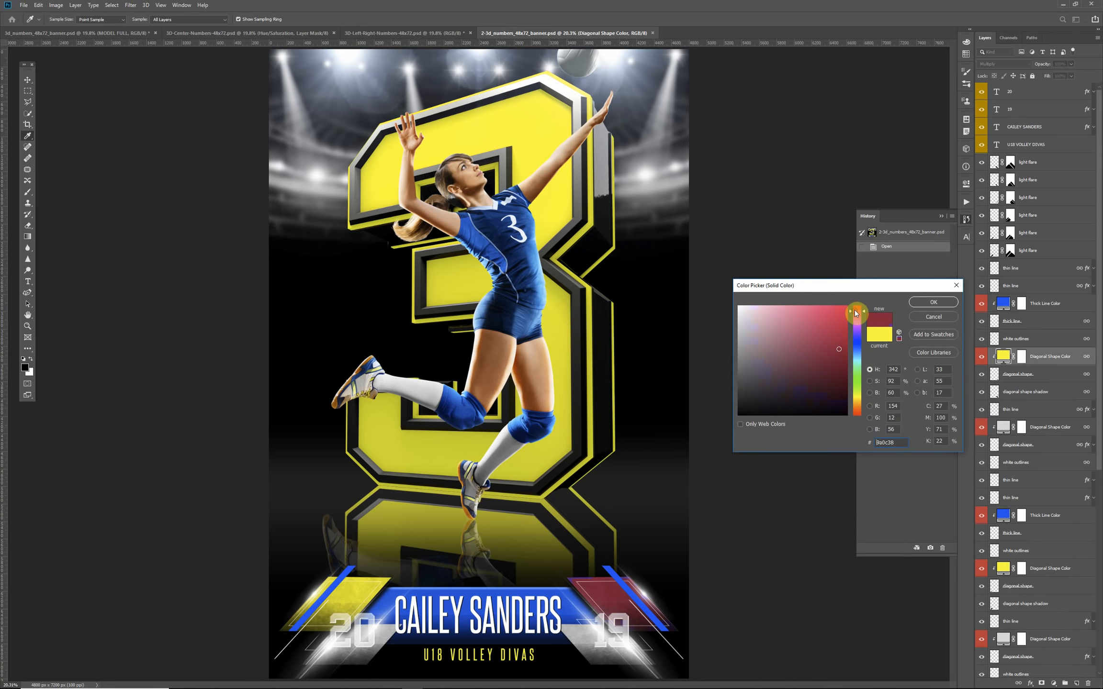
pyautogui.click(934, 317)
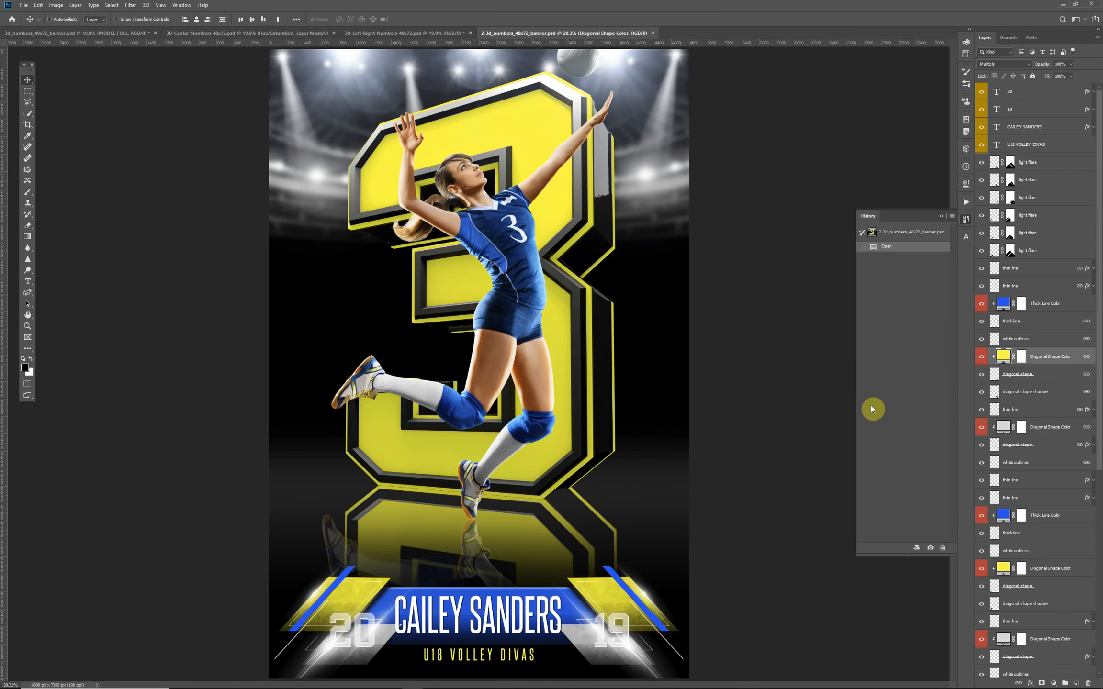
# - Hide Stadium Background 1 to preview the alternate stadium background, and show it again
pyautogui.scroll(-10, 1061, 574)
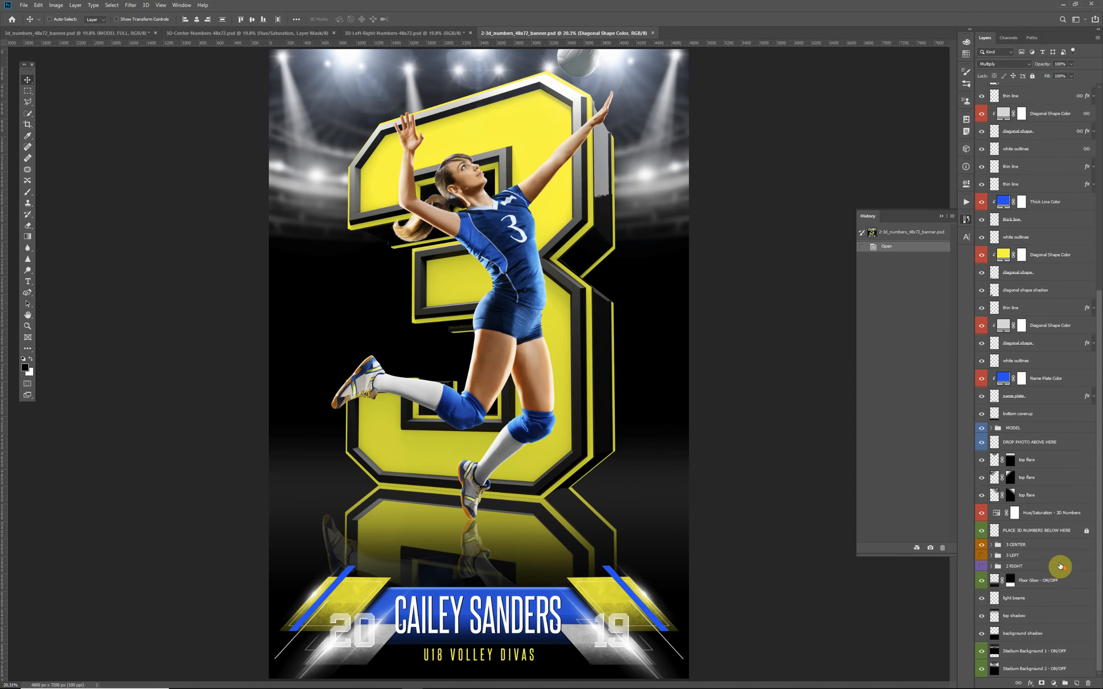
pyautogui.click(981, 654)
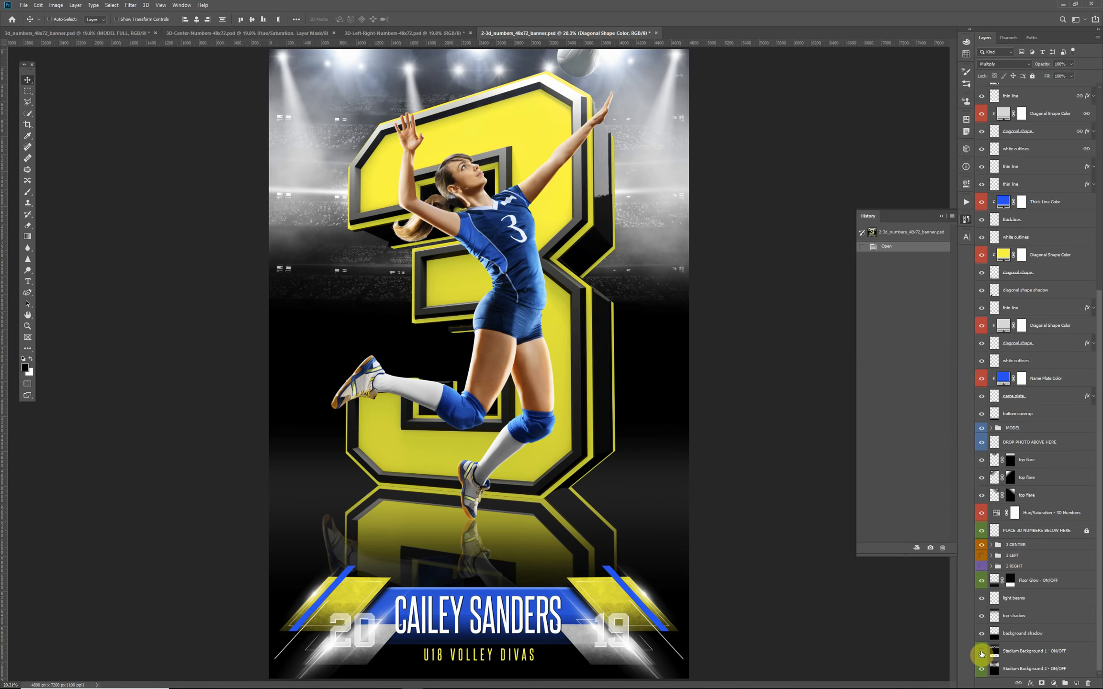
pyautogui.click(981, 654)
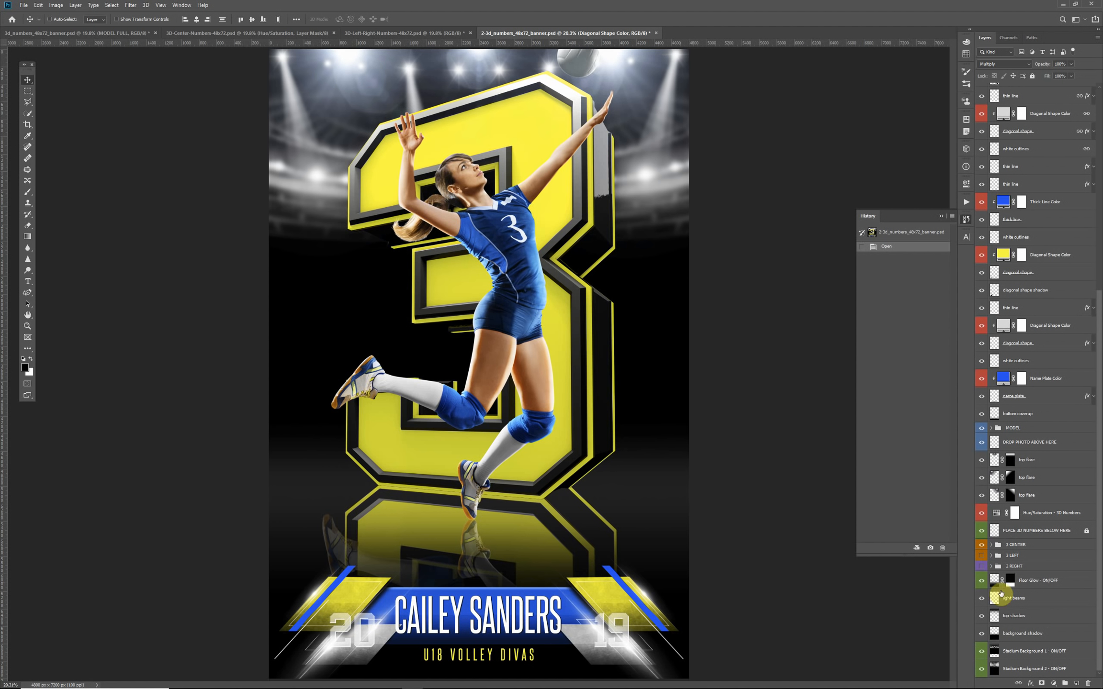
# - Switch the Floor Glow layer off and on again to compare the floor with and without it
pyautogui.click(1051, 582)
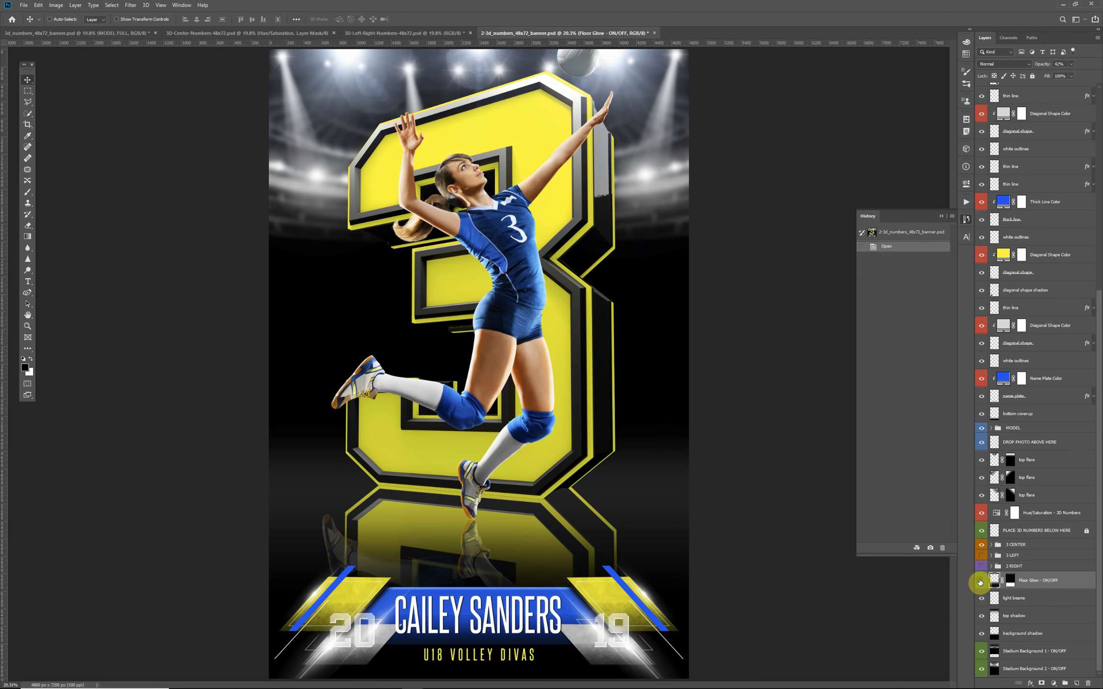
pyautogui.click(980, 582)
pyautogui.click(980, 582)
pyautogui.click(980, 581)
pyautogui.click(980, 582)
# - Examine the DROP PHOTO ABOVE HERE layer, the light flares, and the editable team name, player name and year text layers
pyautogui.click(1042, 447)
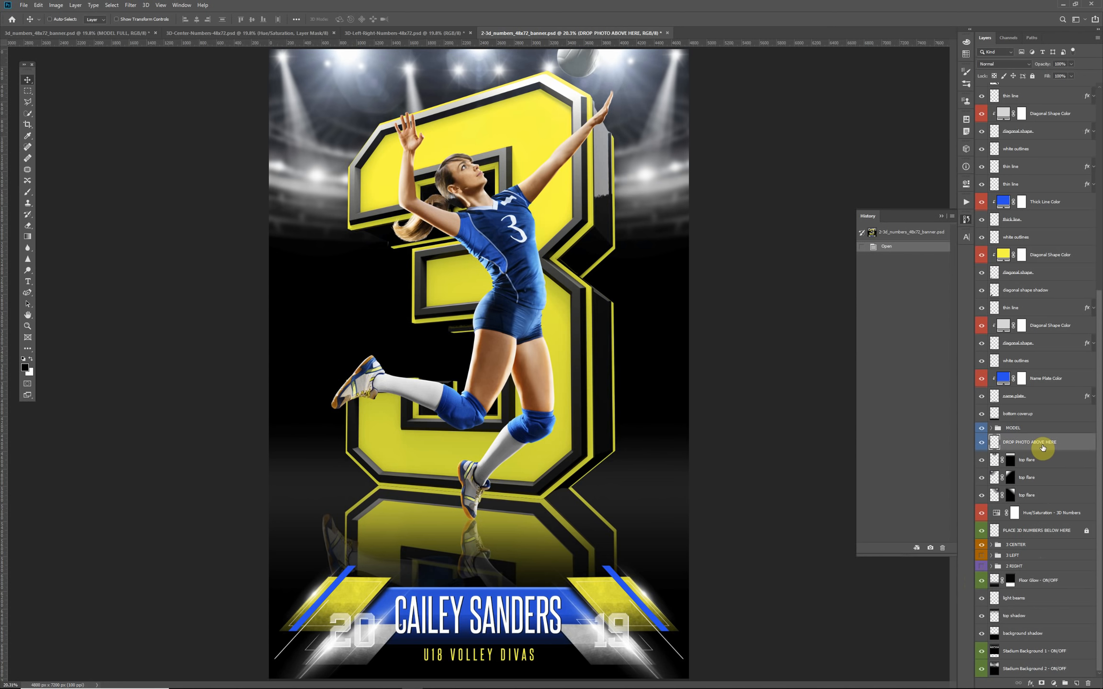
pyautogui.scroll(6, 1043, 448)
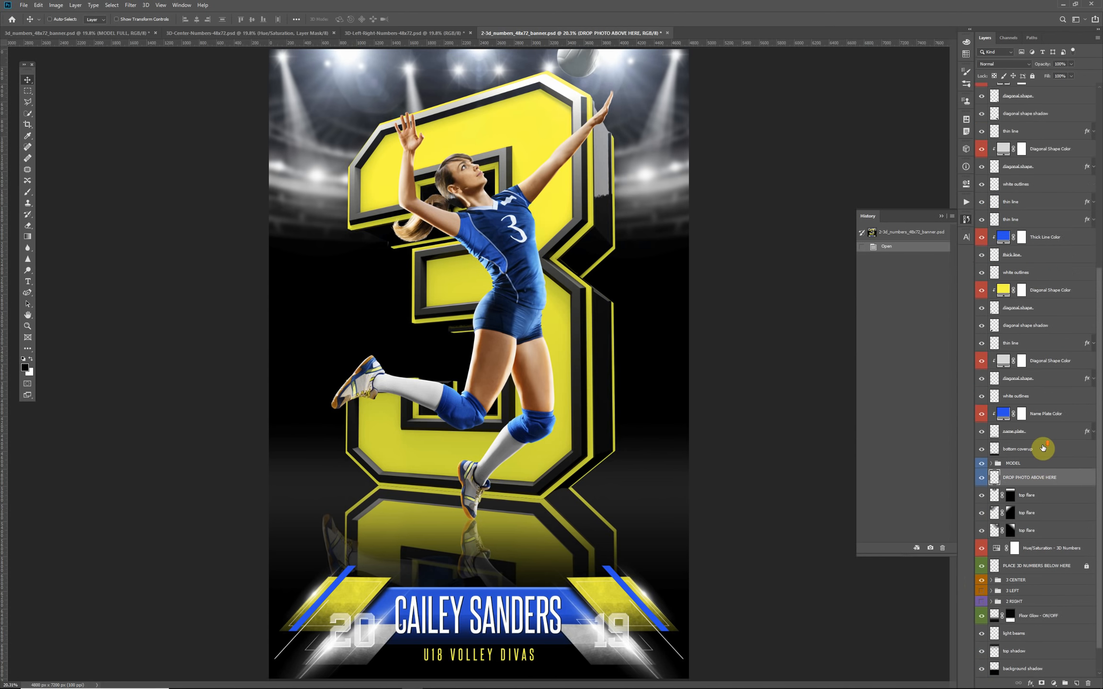
pyautogui.scroll(1, 1043, 448)
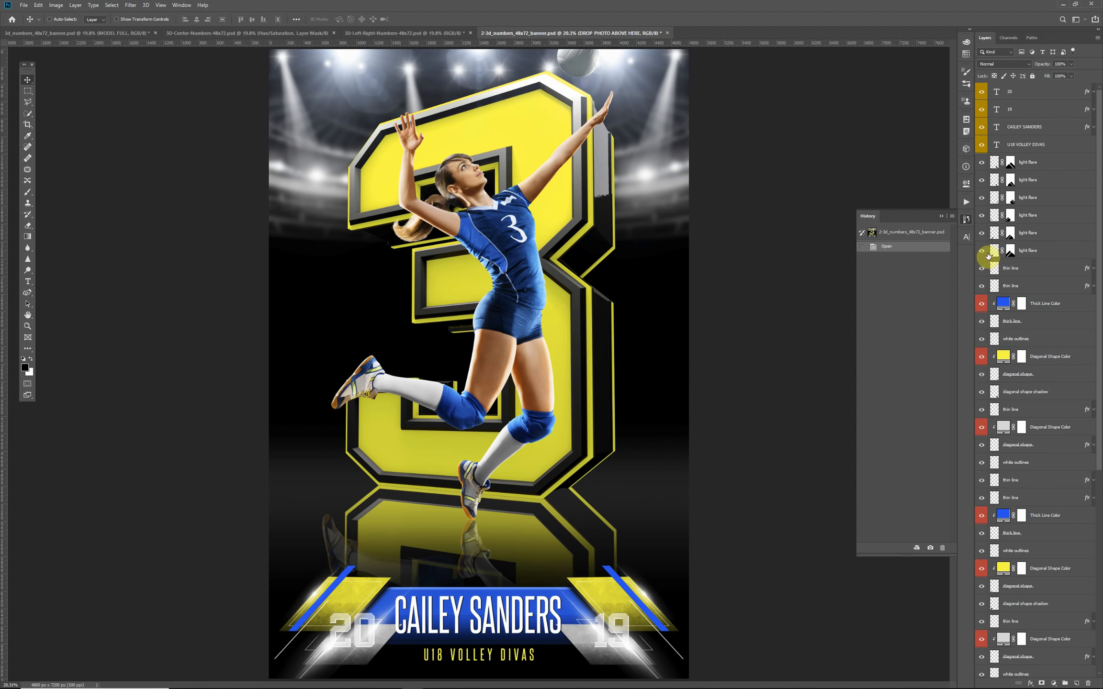
pyautogui.click(1036, 163)
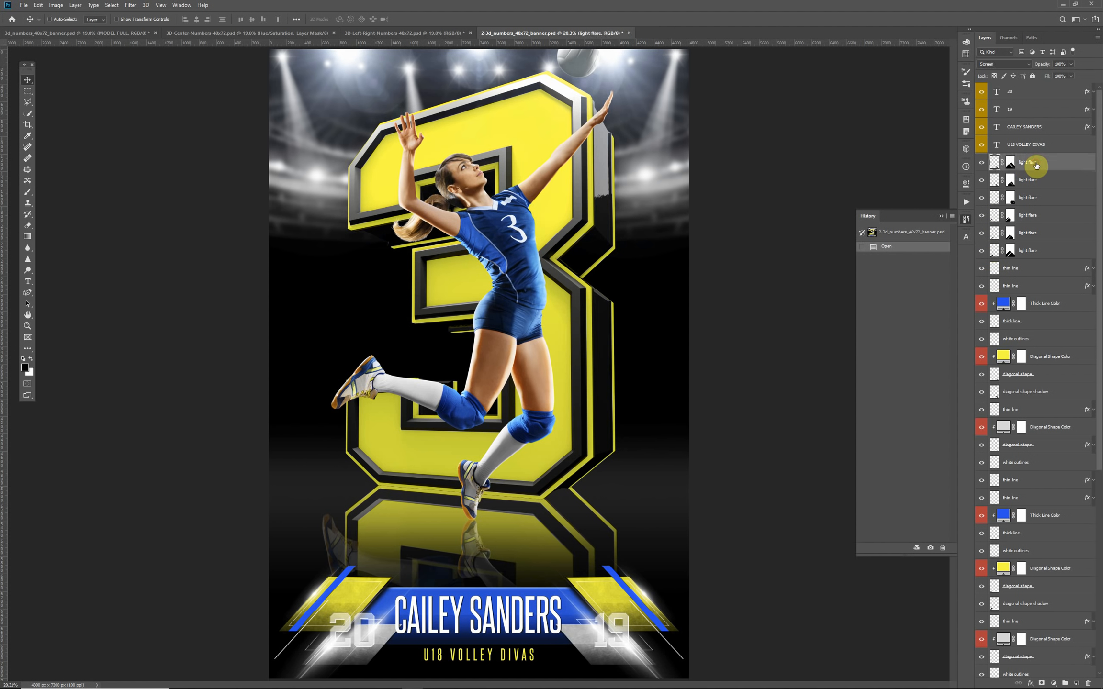
pyautogui.click(1040, 145)
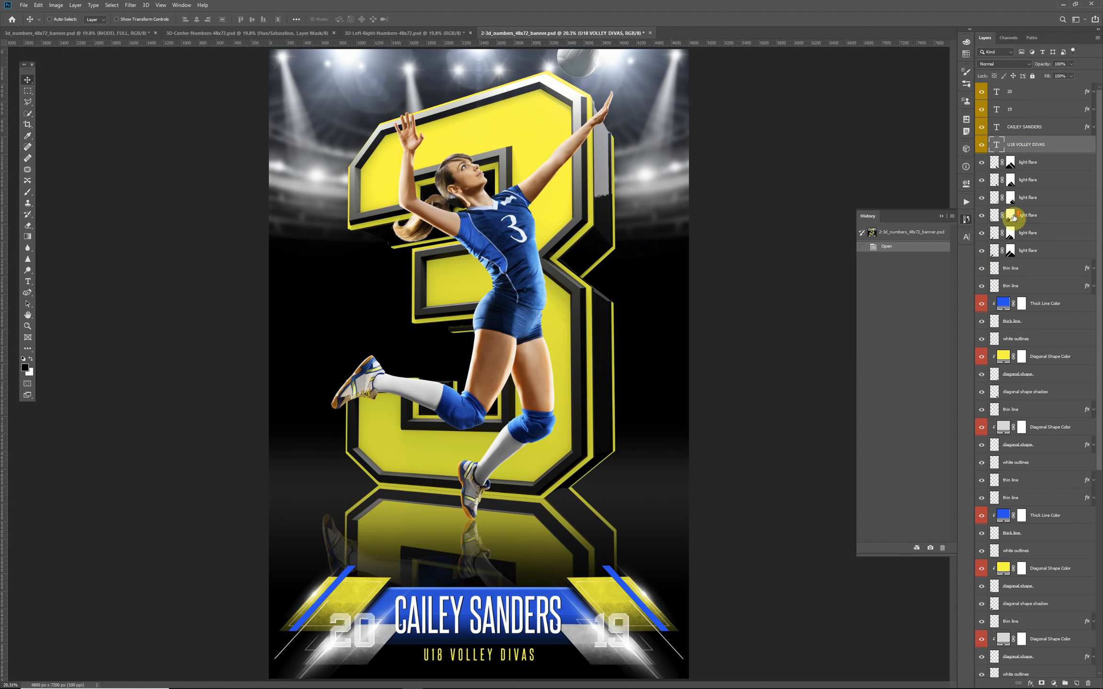
pyautogui.click(1041, 129)
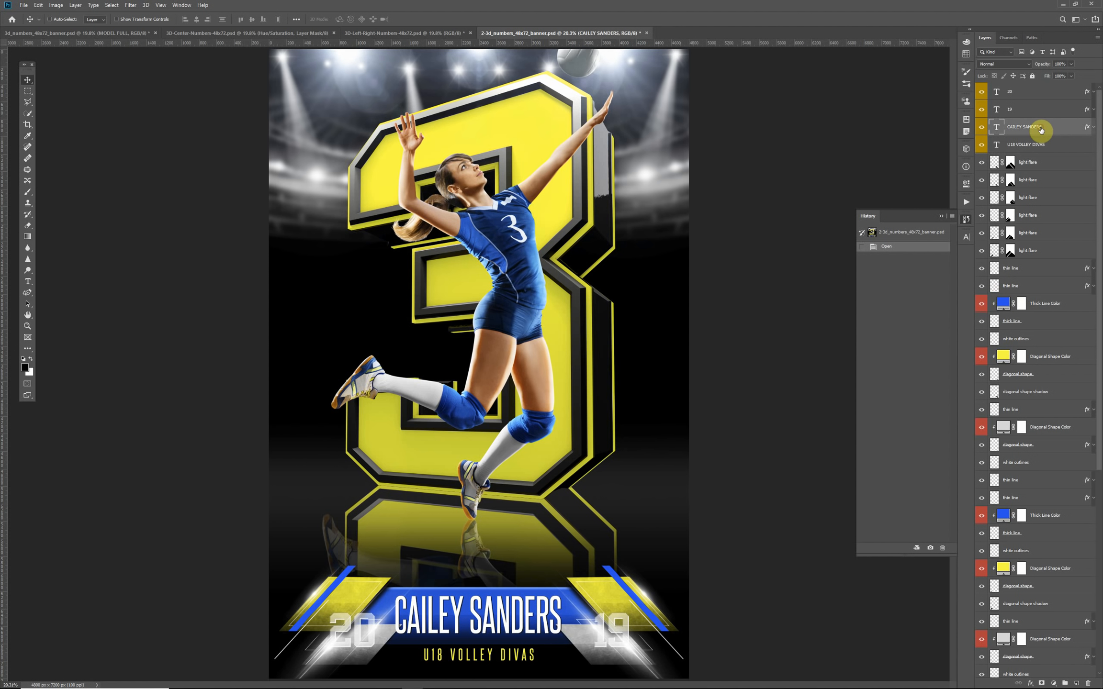
pyautogui.click(1024, 149)
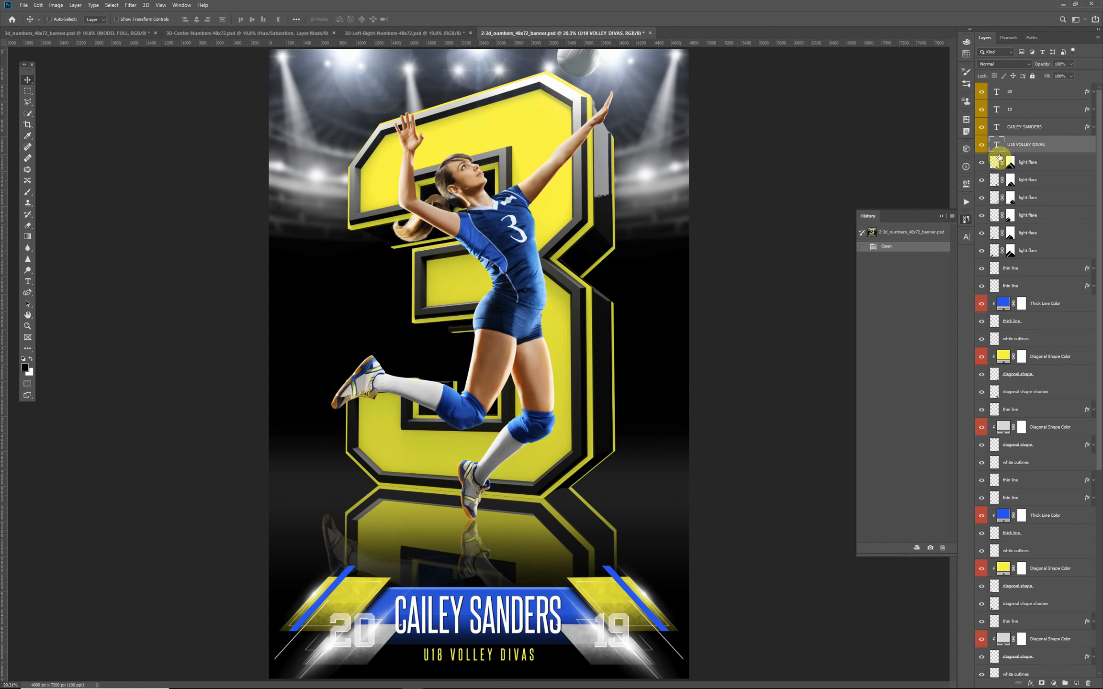
pyautogui.click(1046, 129)
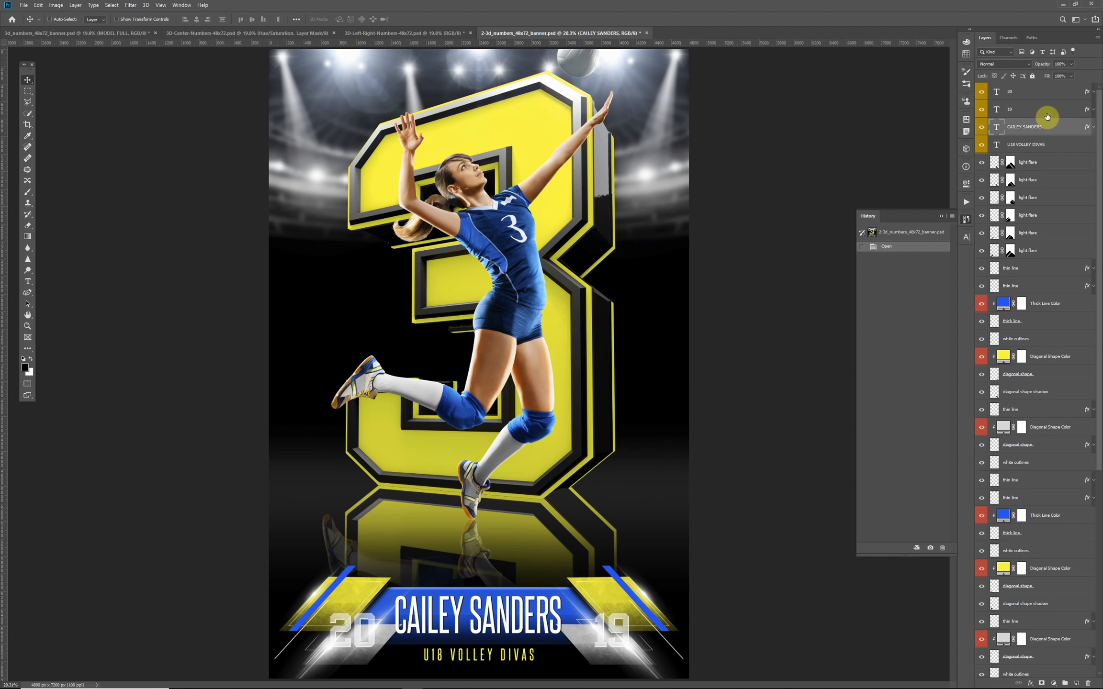
pyautogui.click(1048, 113)
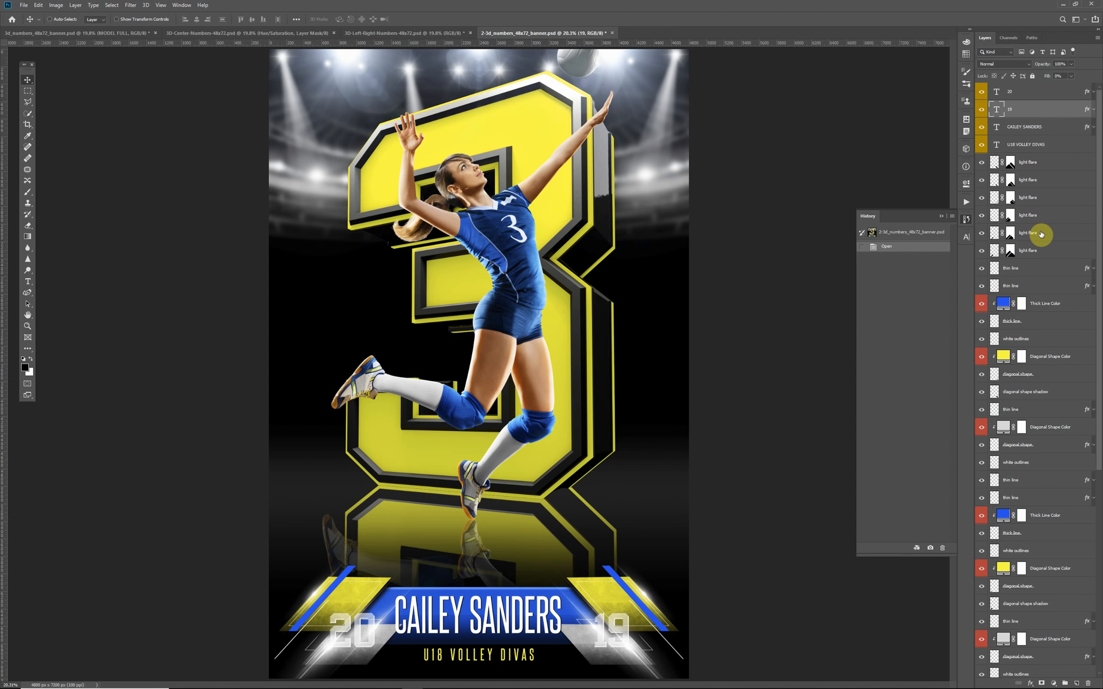
pyautogui.click(1033, 92)
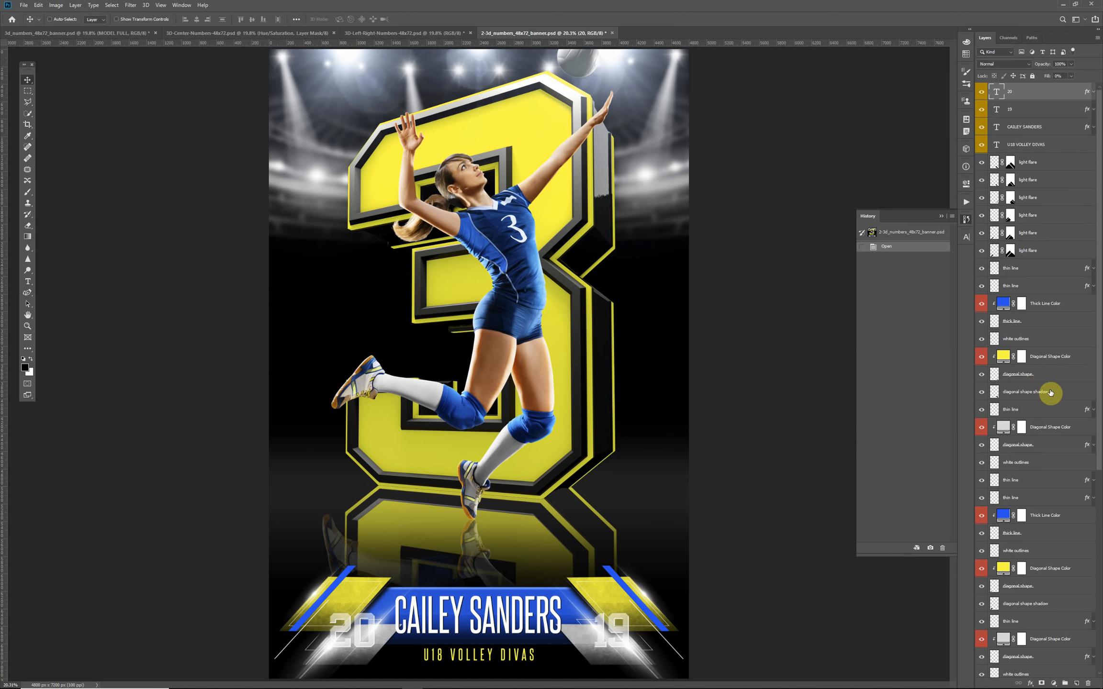
pyautogui.scroll(-10, 1047, 407)
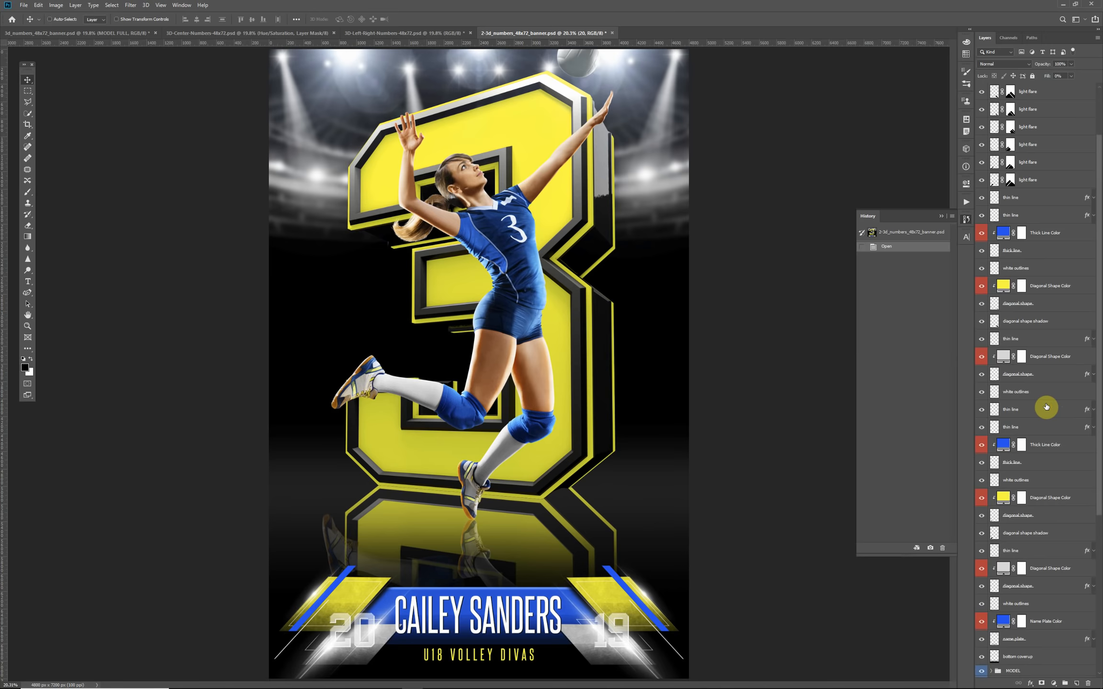